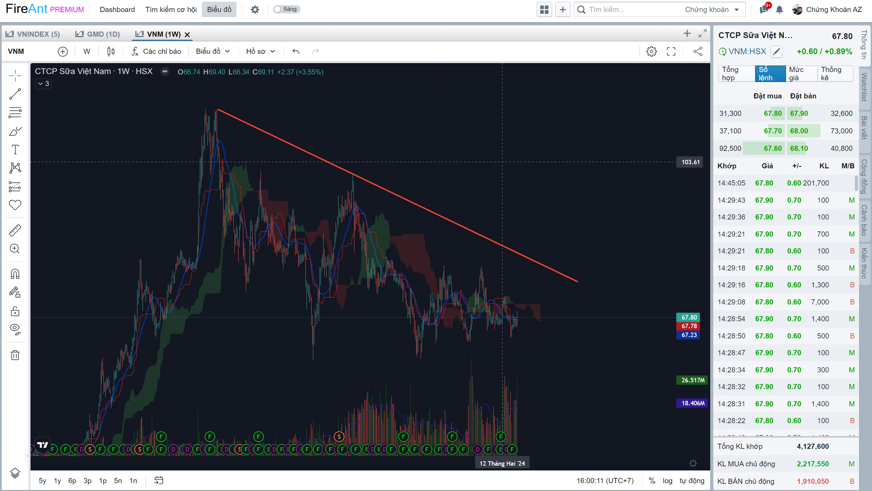
- Zoom and pan the VNM weekly chart to the right
scroll(443, 149, up, 2)
scroll(413, 150, left, 3)
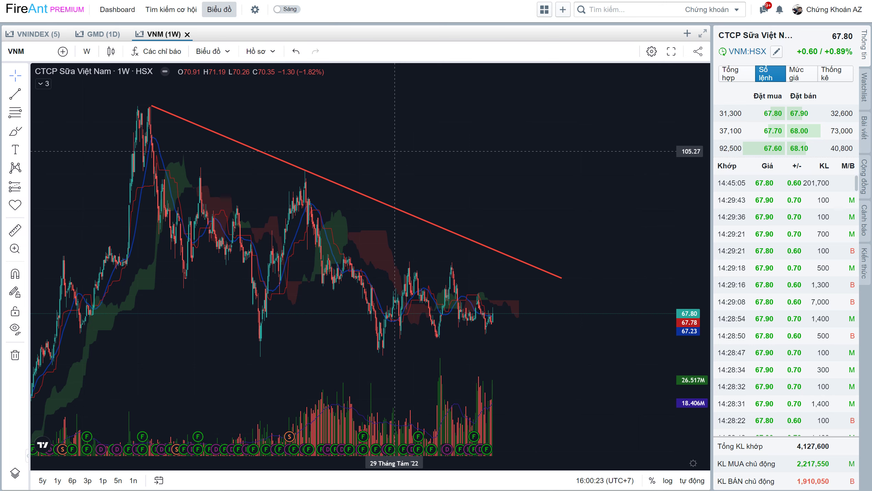
scroll(394, 151, down, 1)
scroll(395, 150, down, 1)
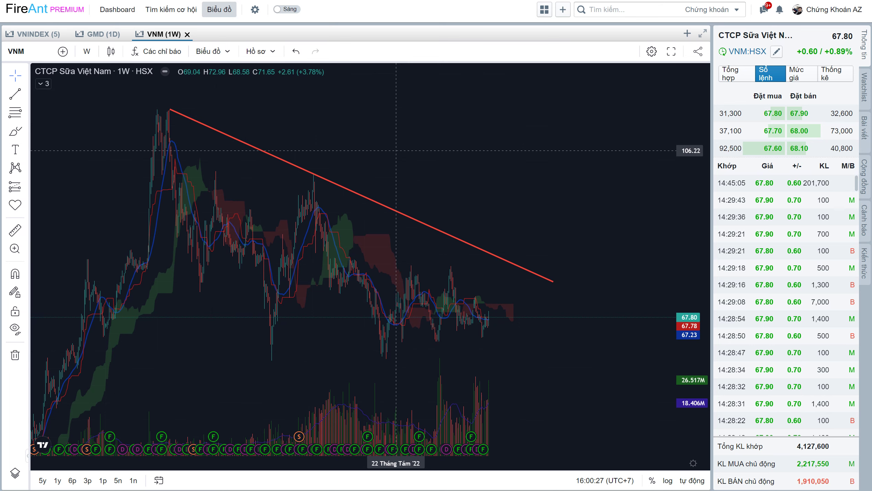
scroll(396, 150, up, 1)
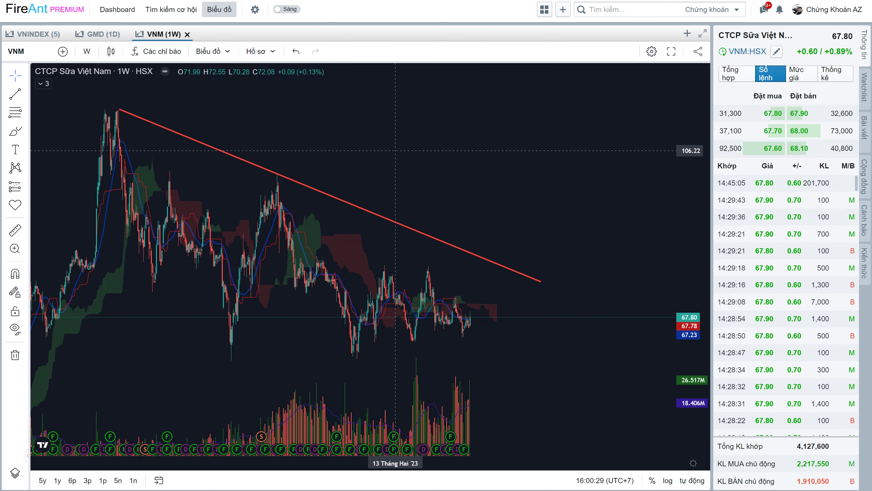
drag(395, 150, 409, 149)
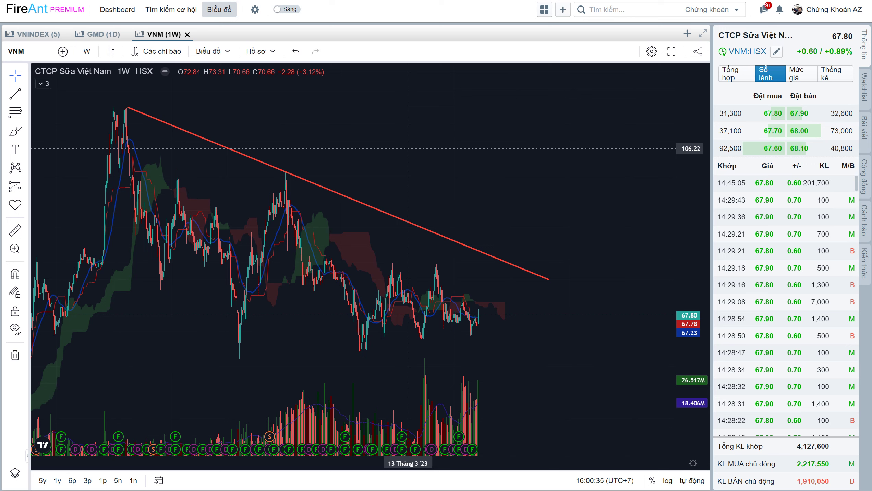
drag(408, 149, 419, 147)
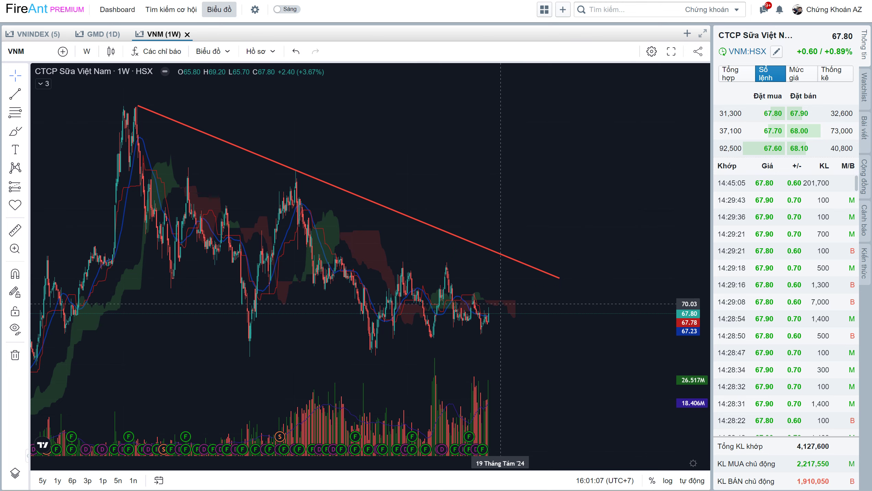
- Load MCM's weekly chart and zoom in on its candles
text(MCM)
key(Return)
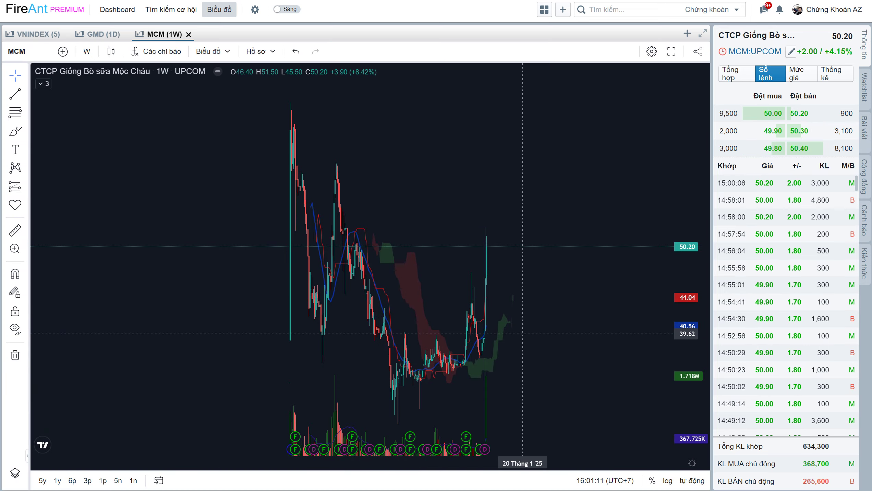
scroll(523, 333, up, 3)
scroll(487, 309, up, 3)
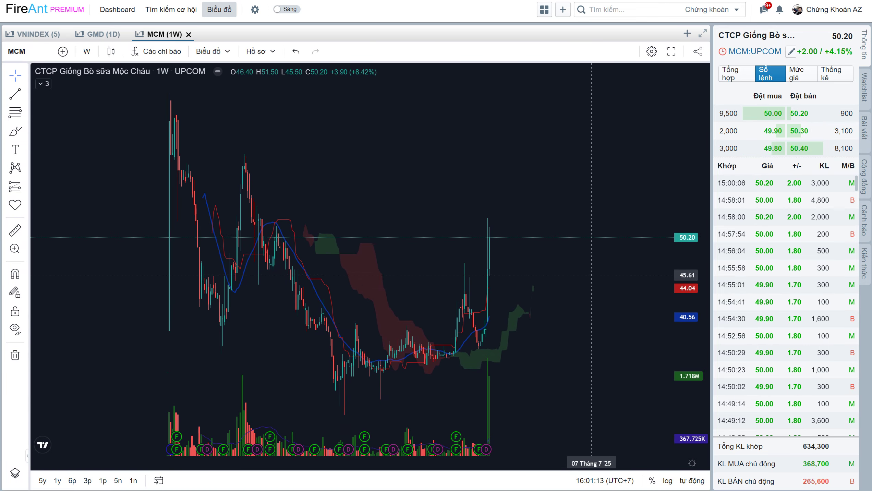
scroll(568, 197, up, 1)
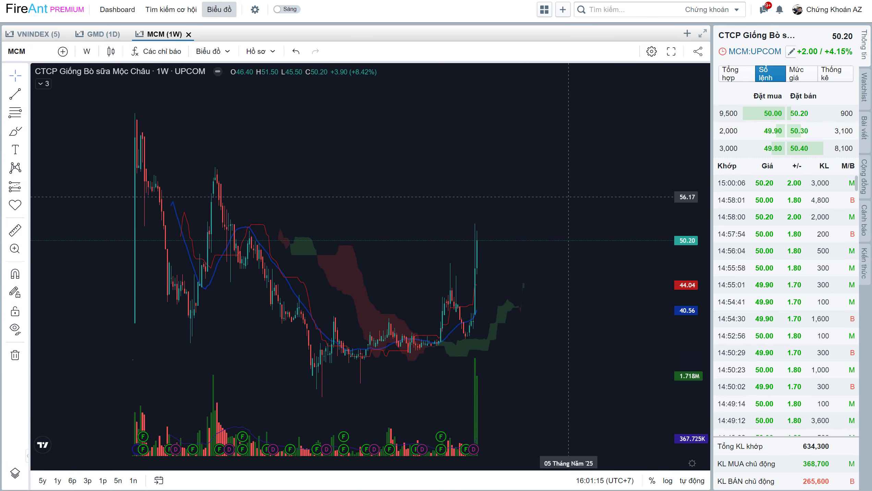
scroll(479, 178, left, 3)
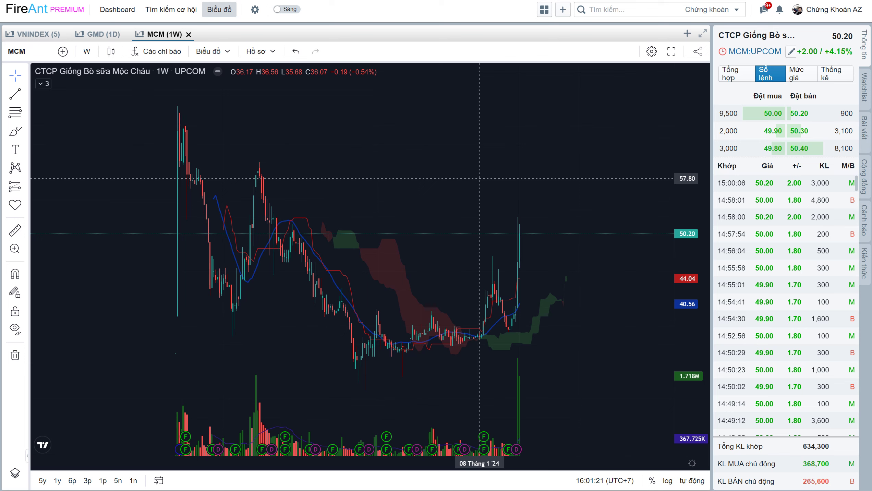
- Measure MCM's roughly 34.7% rise from the 20 May '24 candle to the latest high
scroll(480, 178, up, 1)
scroll(471, 173, up, 1)
scroll(460, 166, up, 1)
scroll(449, 158, up, 1)
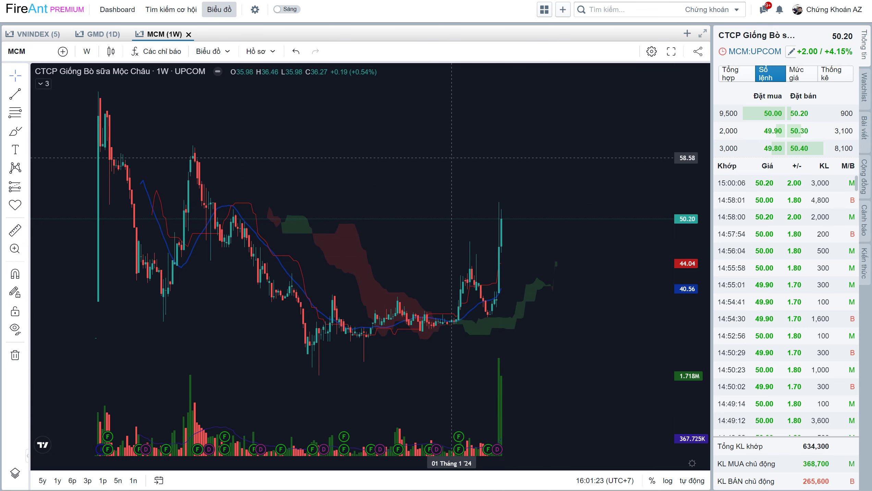
drag(448, 157, 472, 157)
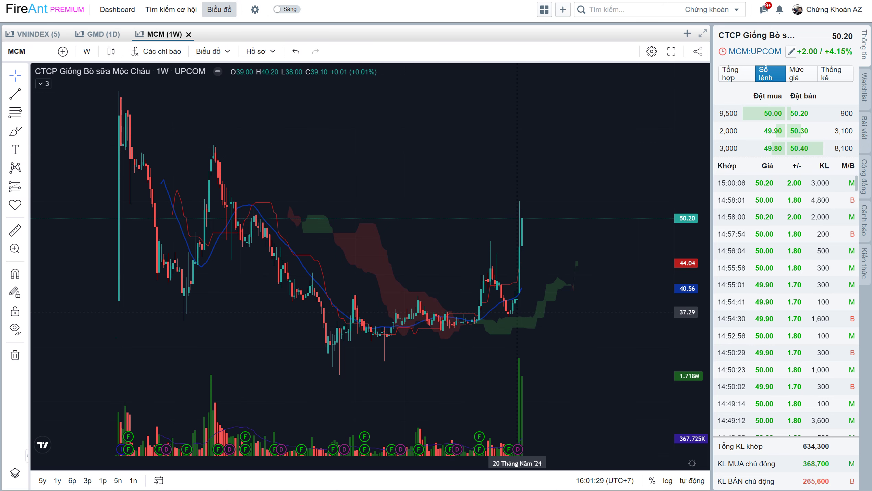
shift+click(518, 312)
click(555, 217)
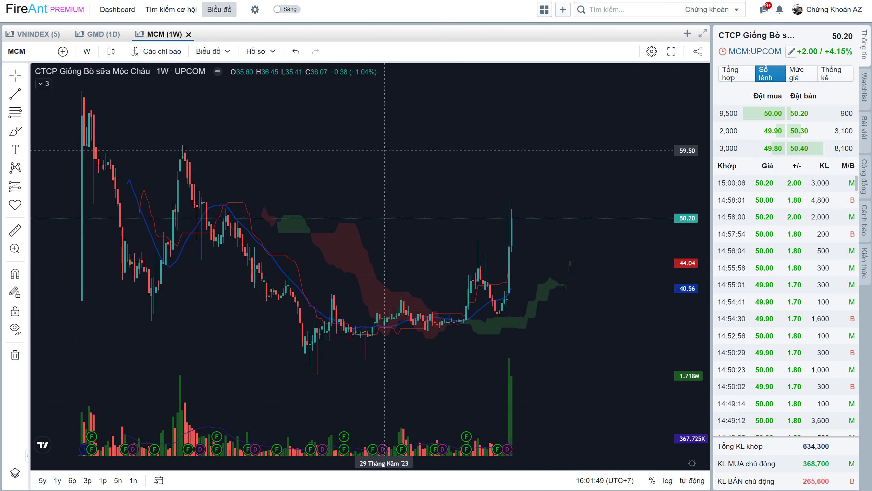
- Switch the chart to VLC and zoom and pan across its weekly candles
text(vlc)
key(Return)
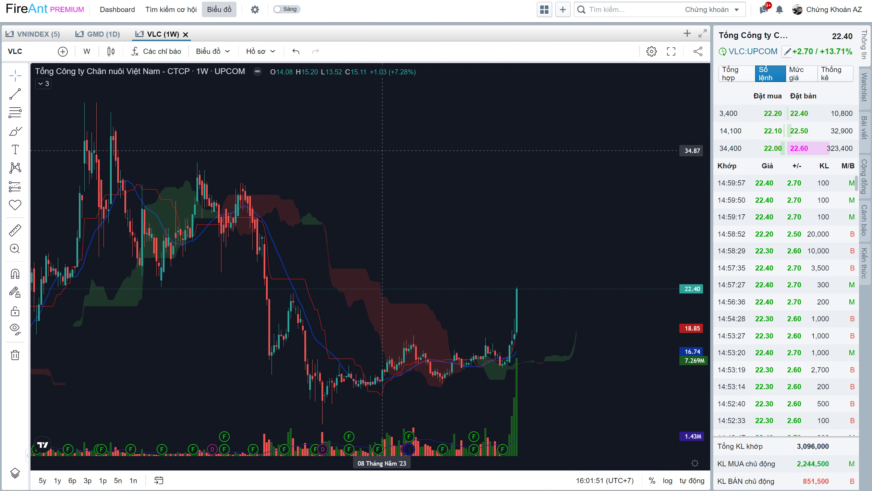
scroll(423, 154, right, 3)
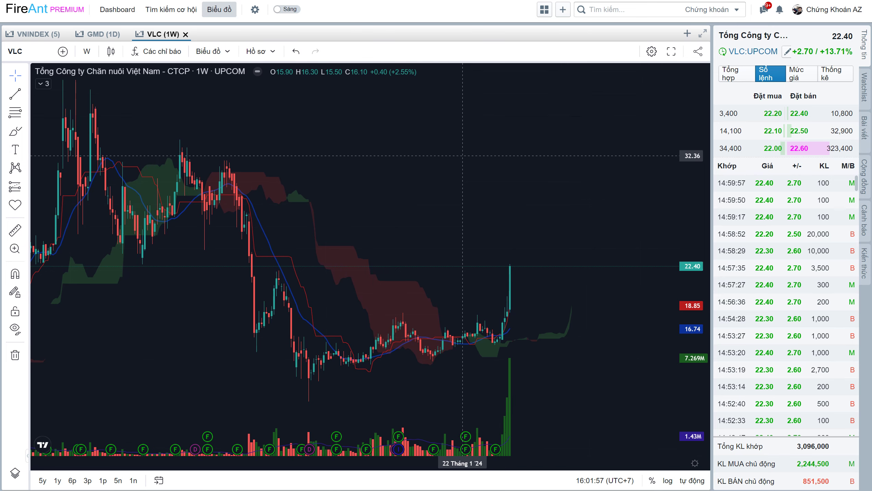
scroll(462, 156, up, 1)
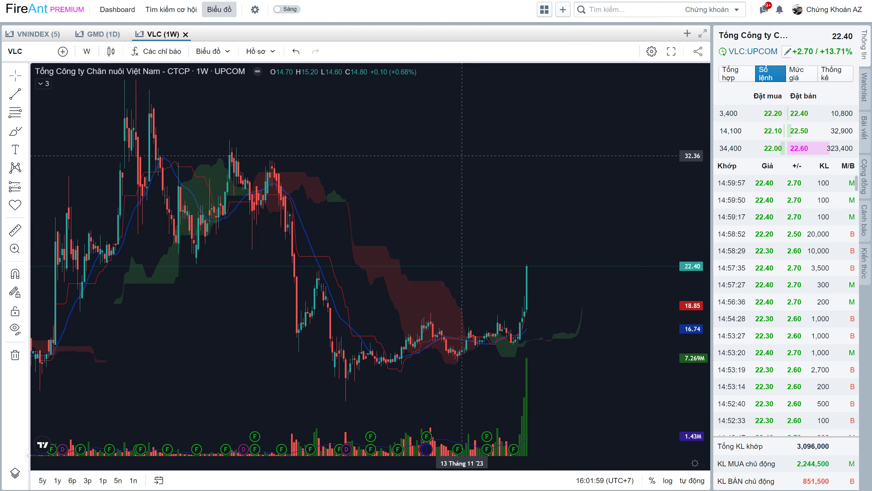
scroll(462, 156, down, 1)
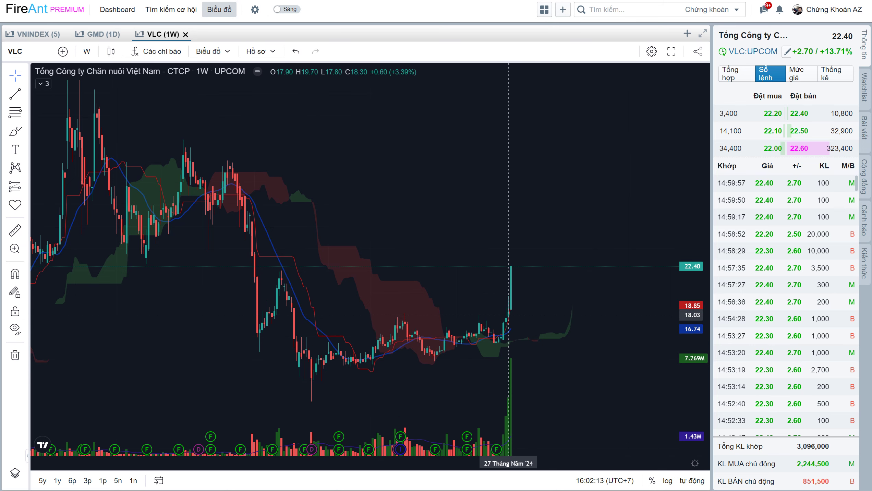
scroll(536, 275, left, 1)
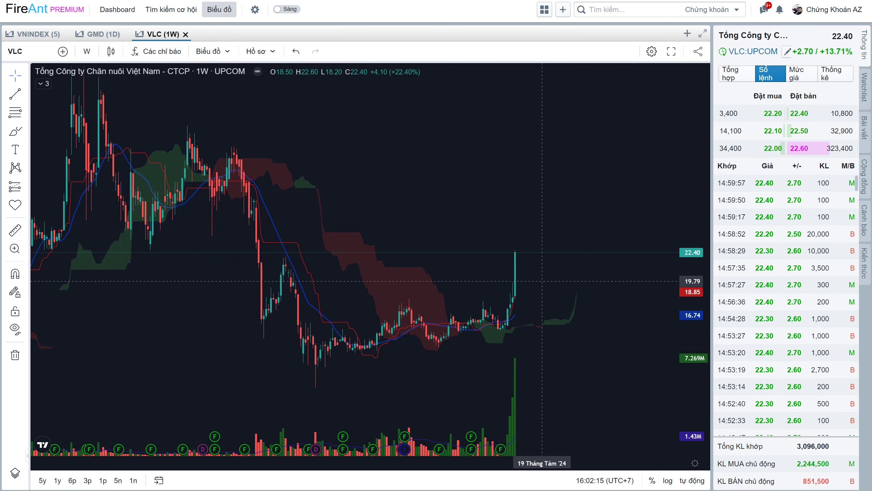
scroll(542, 281, down, 1)
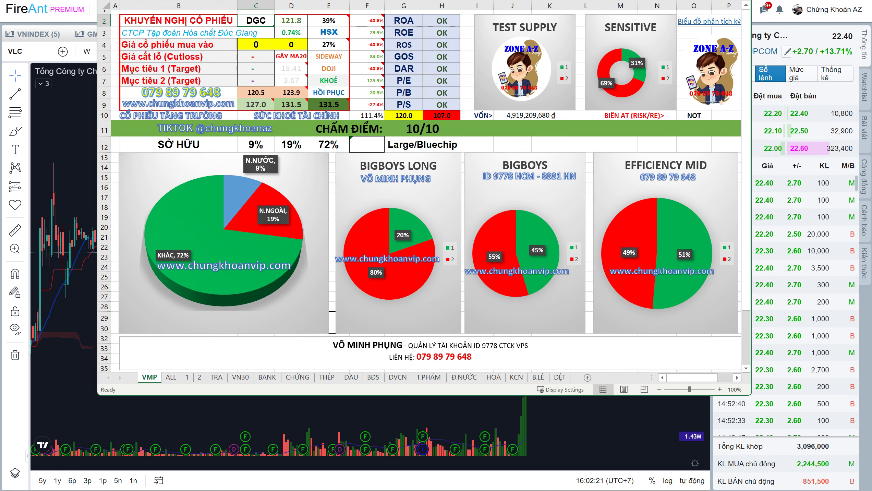
- Enter VNM in C2 so the sheet scores CTCP Sữa Việt Nam at 10/10
text(VNM)
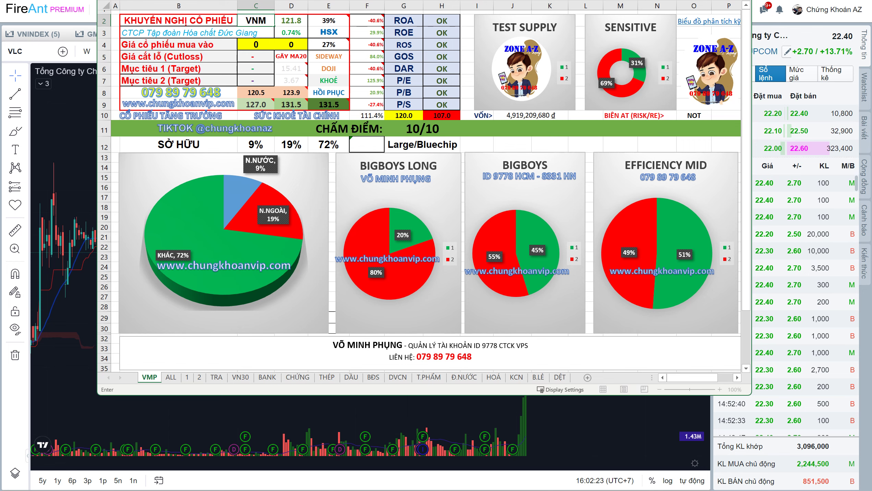
key(Return)
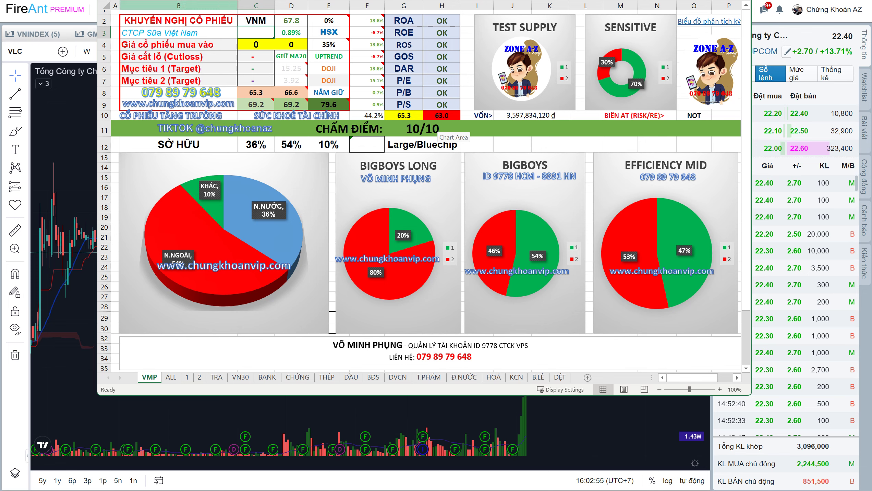
click(256, 20)
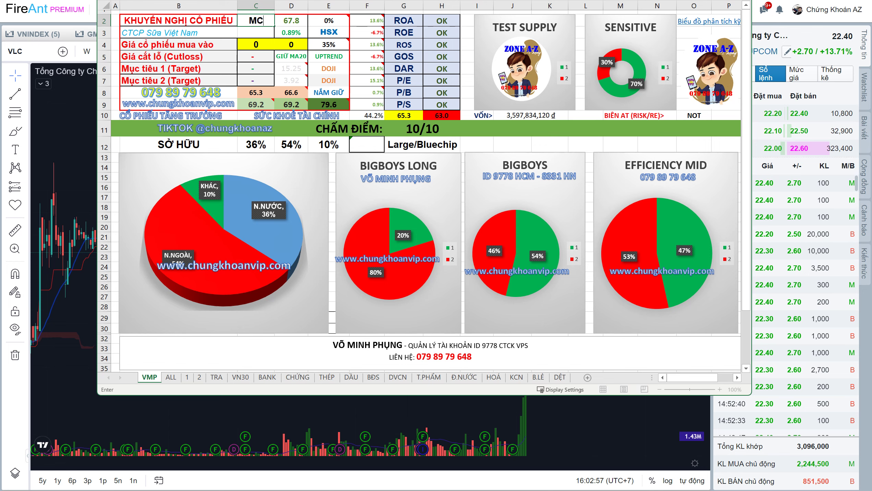
- Score MCM (7.5/10) and then VLC (2.5/10) by entering each ticker in C2
text(MCM)
key(Return)
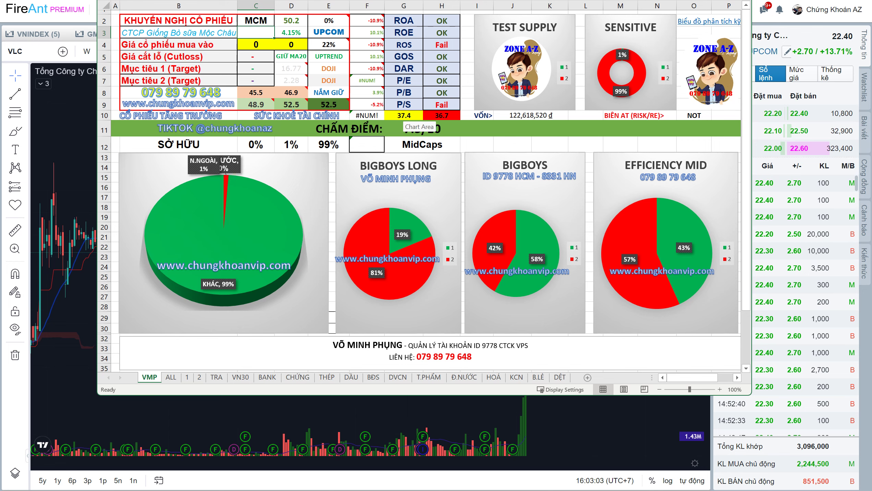
click(476, 128)
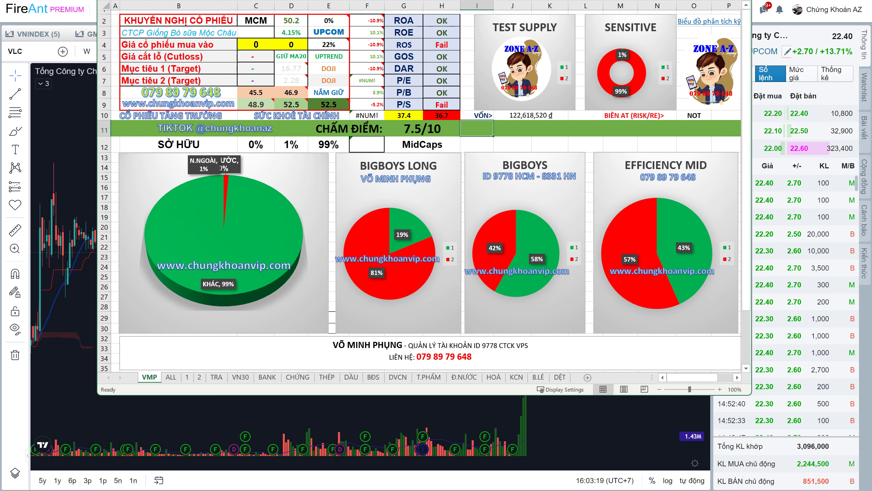
click(256, 21)
text(VLC)
key(Tab)
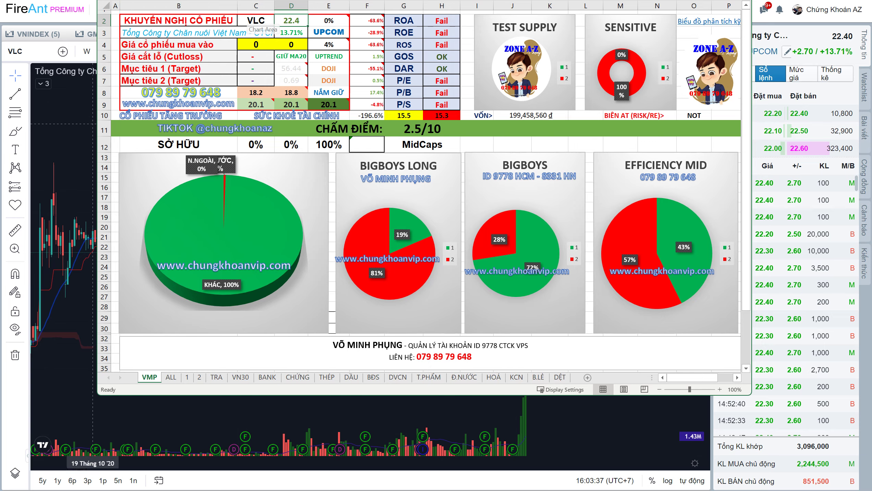
- Switch FireAnt's chart back to MCM
click(88, 117)
text(MCM)
key(Return)
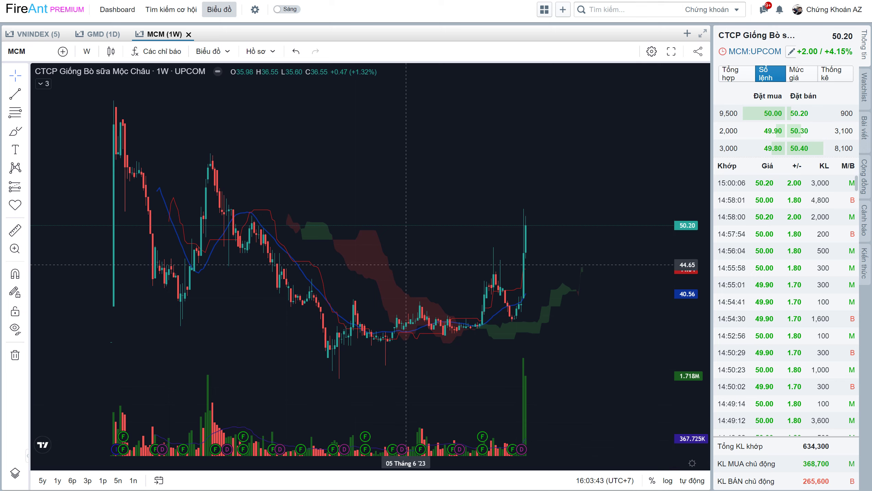
click(120, 447)
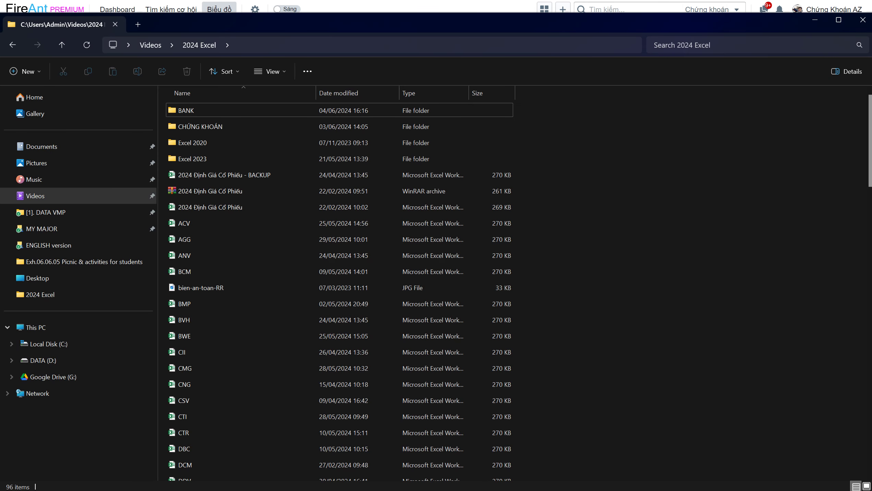
- Open the VNM workbook from the 2024 Excel folder
text(vcg)
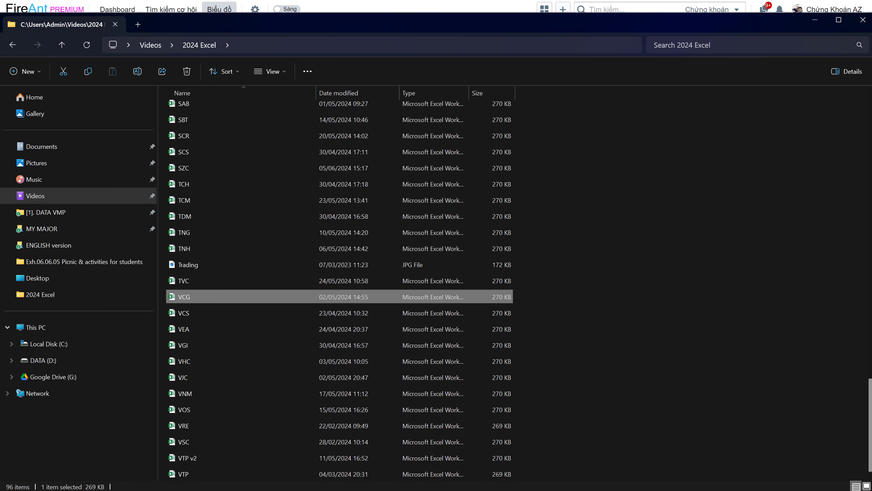
scroll(179, 285, up, 1)
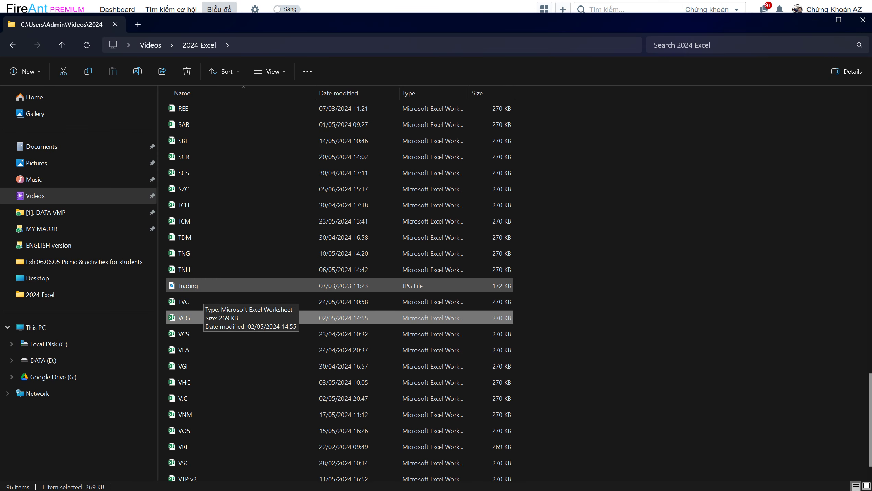
key(Down)
key(Down)
key(Down)
key(Down)
key(Down)
key(Down)
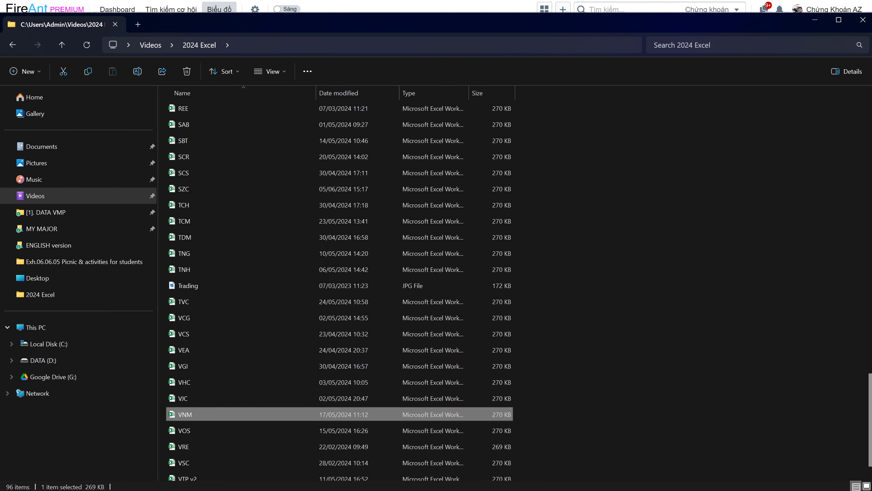
key(Return)
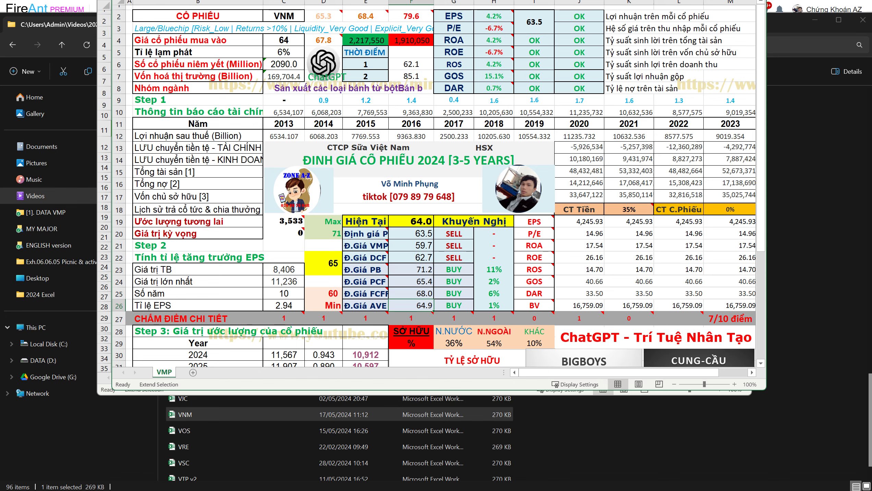
- Highlight the 71 and 65 valuations in D20:D23 in red, then clear the mark
drag(320, 222, 344, 274)
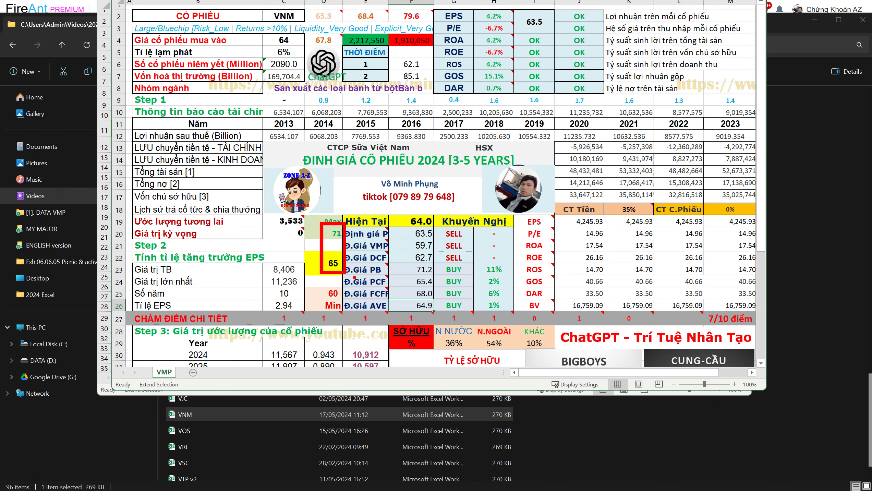
key(Escape)
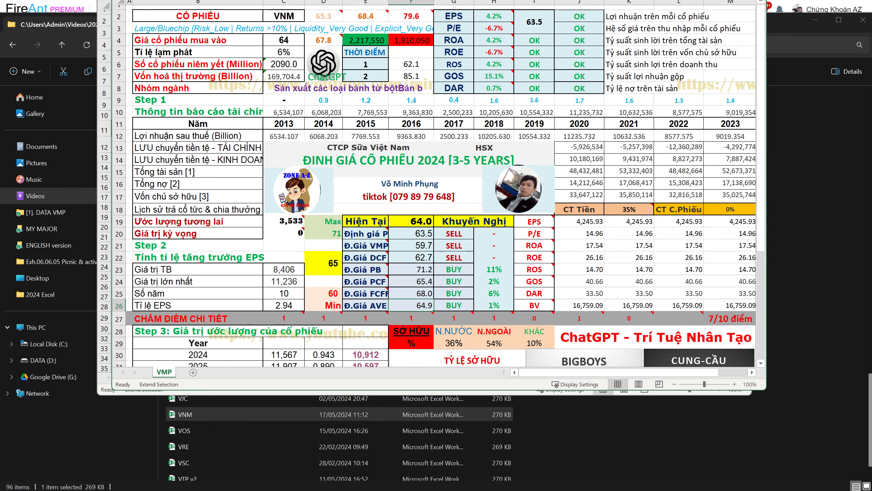
key(F8)
- Set the VNM buy price in C4 to 68 and close the workbook
click(284, 40)
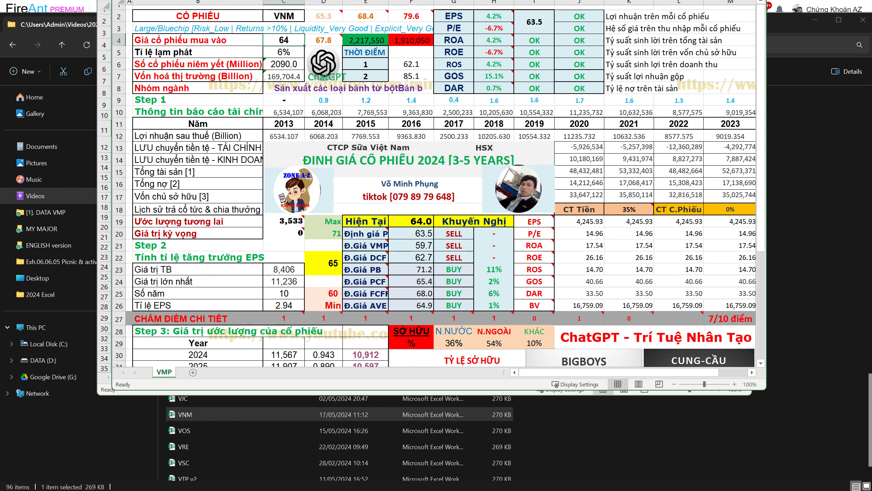
text(68)
key(Tab)
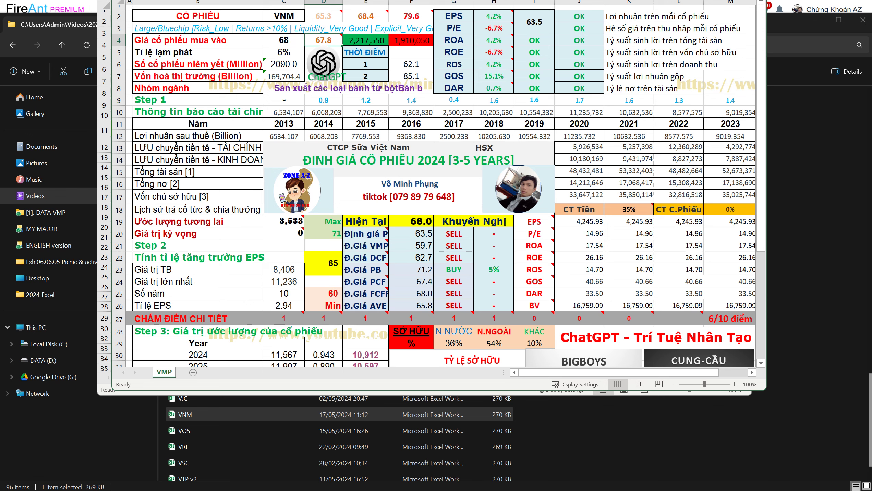
click(284, 40)
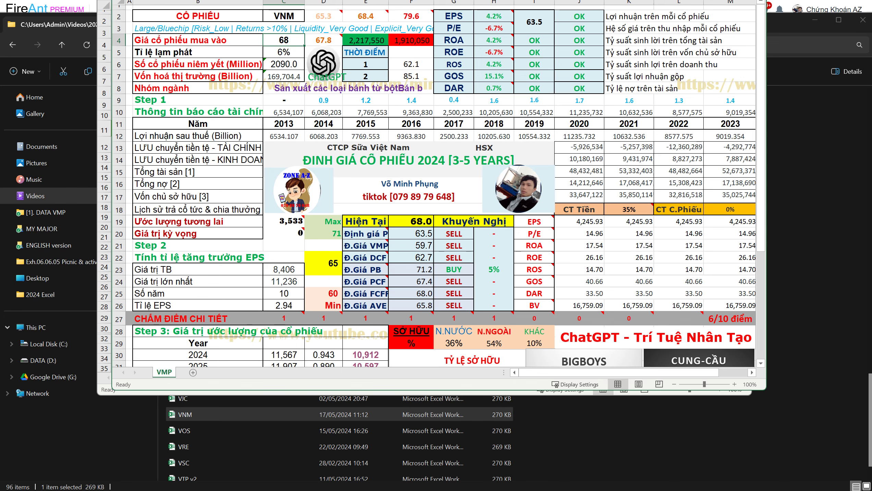
key(ctrl+w)
- Close VNM without saving and locate the MCM workbook in the 2024 Excel folder
key(n)
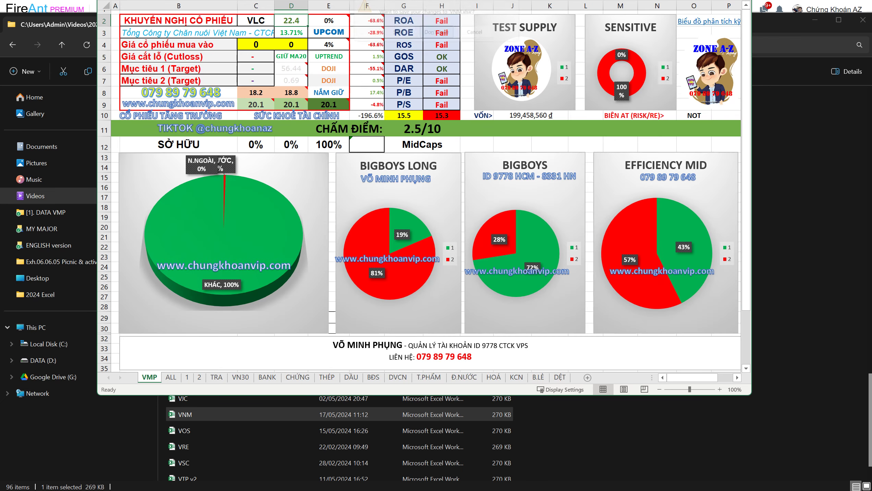
click(584, 395)
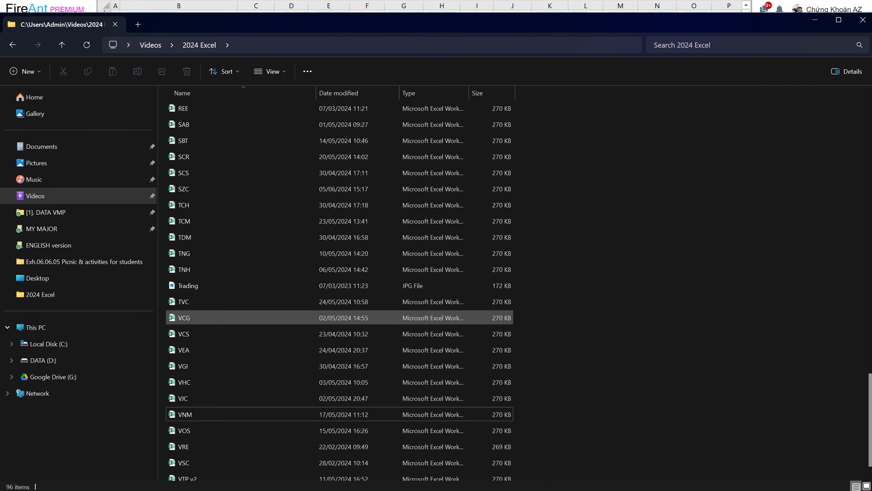
click(240, 318)
scroll(240, 318, up, 6)
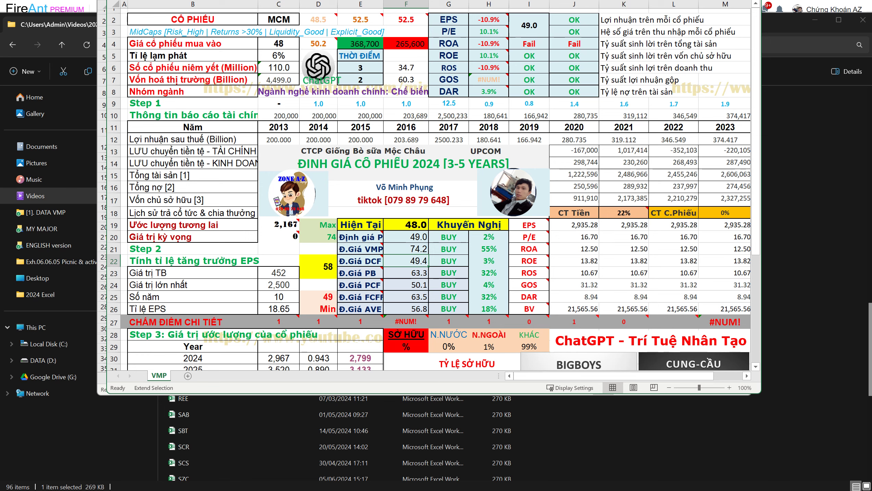
- Set MCM's buy price in C4 to 50
click(529, 272)
key(F8)
click(278, 44)
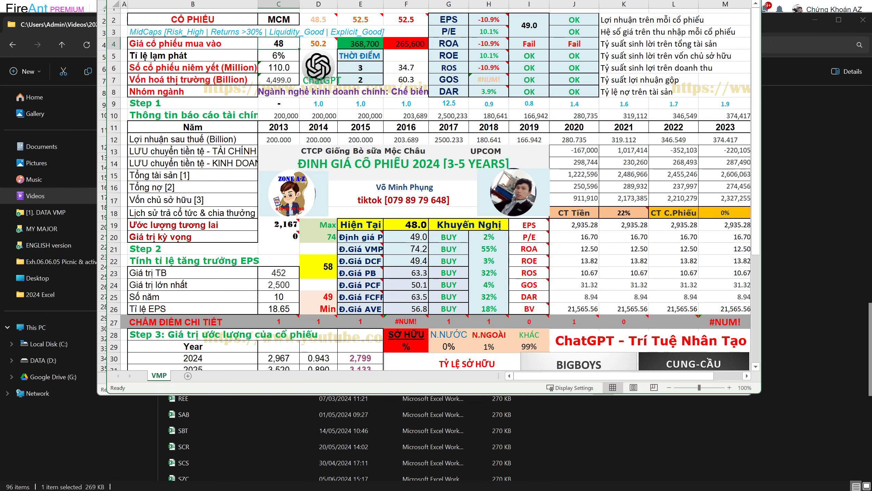
text(50)
key(Tab)
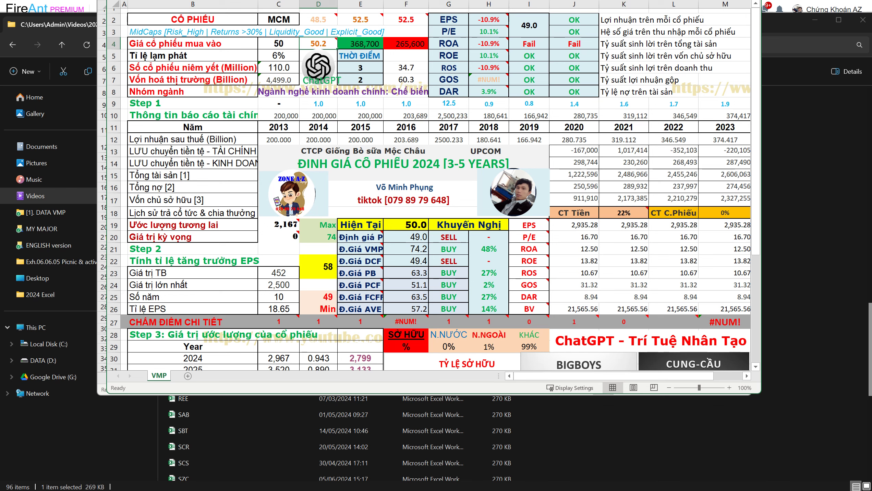
- Try buy prices 45 and 40, return to 50, and mark the rows 20–26 recommendation percentages
click(278, 44)
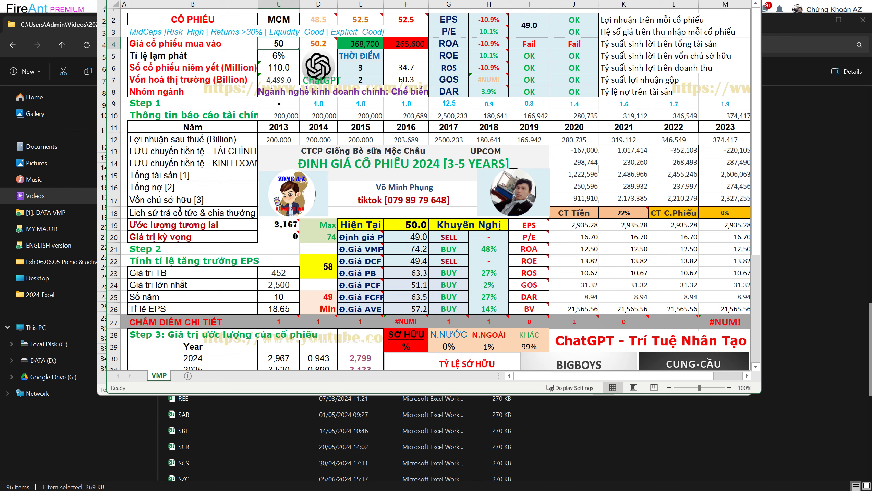
key(BackSpace)
key(BackSpace)
text(45)
key(ctrl+Return)
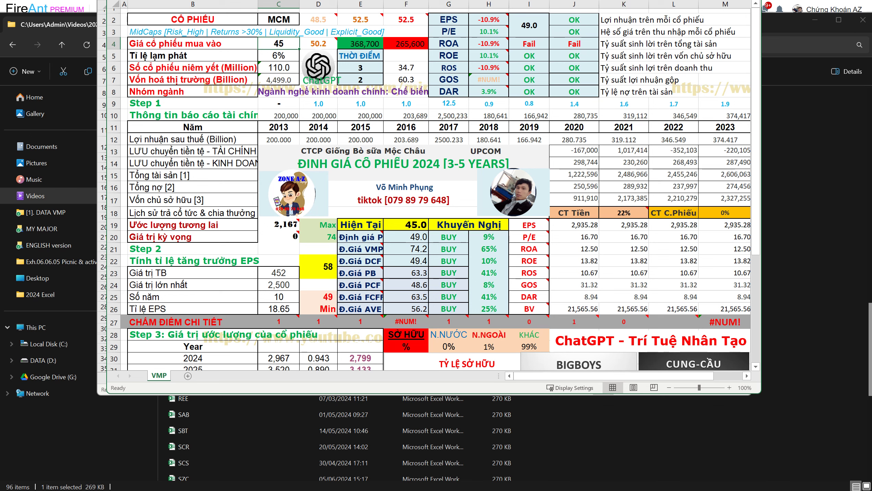
text(40)
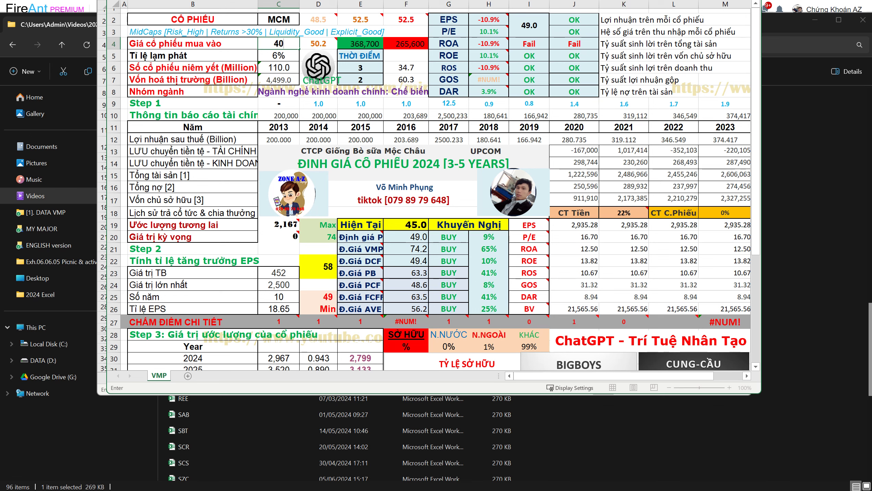
key(Return)
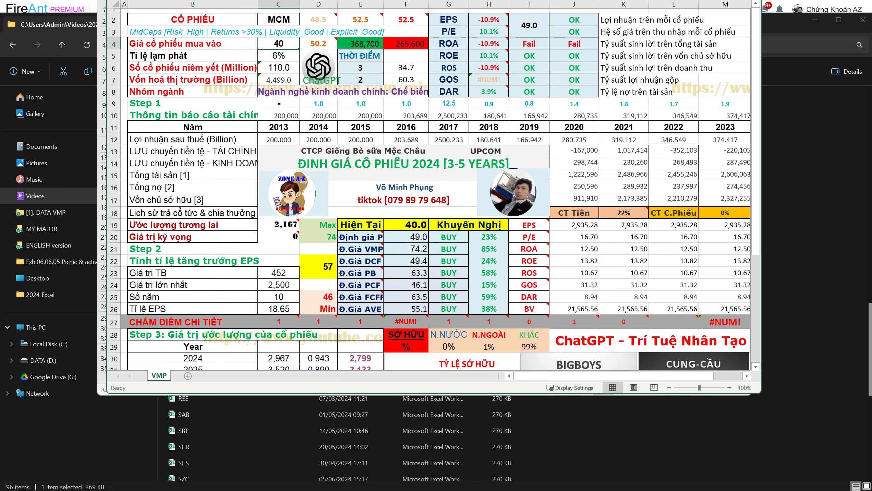
text(50)
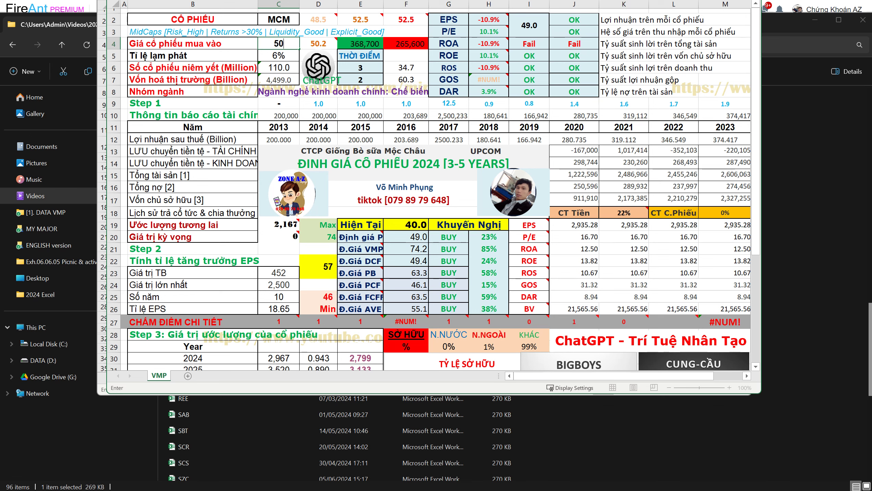
key(Return)
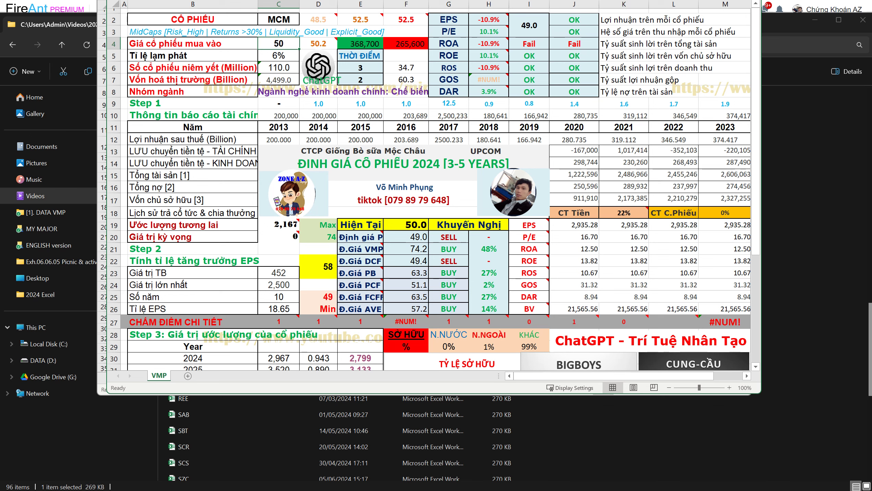
drag(474, 228, 506, 317)
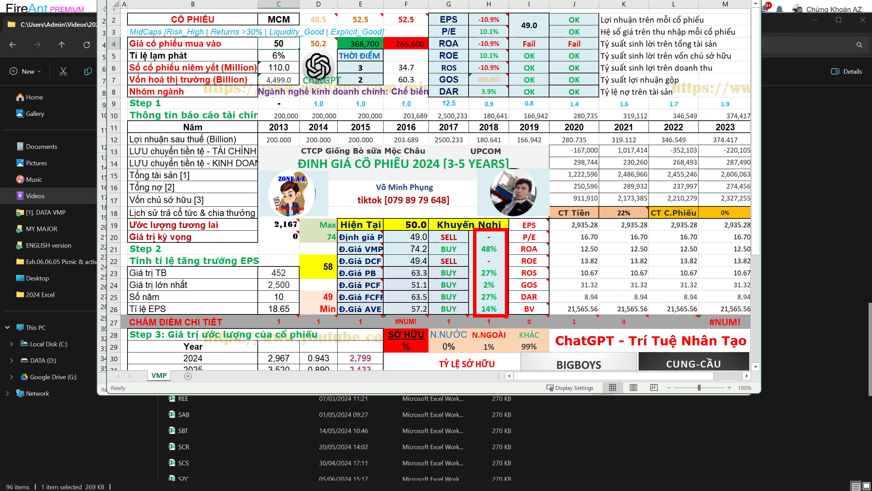
- Circle the yellow 58 value in red, then erase the pen marks
key(Escape)
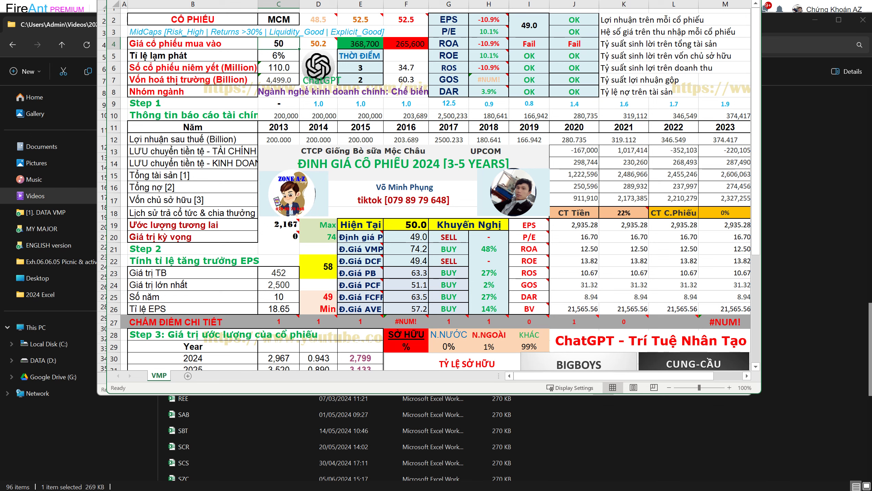
mouse_move(336, 254)
mouse_down()
mouse_move(317, 264)
mouse_move(336, 273)
mouse_move(339, 252)
mouse_up()
key(Escape)
- Close MCM without saving and switch back to FireAnt's MCM chart
key(ctrl+w)
click(437, 33)
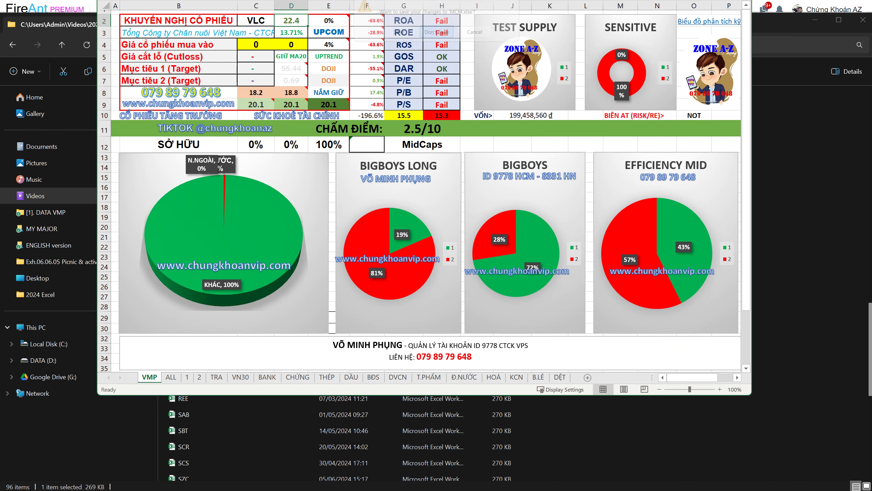
key(alt+Tab)
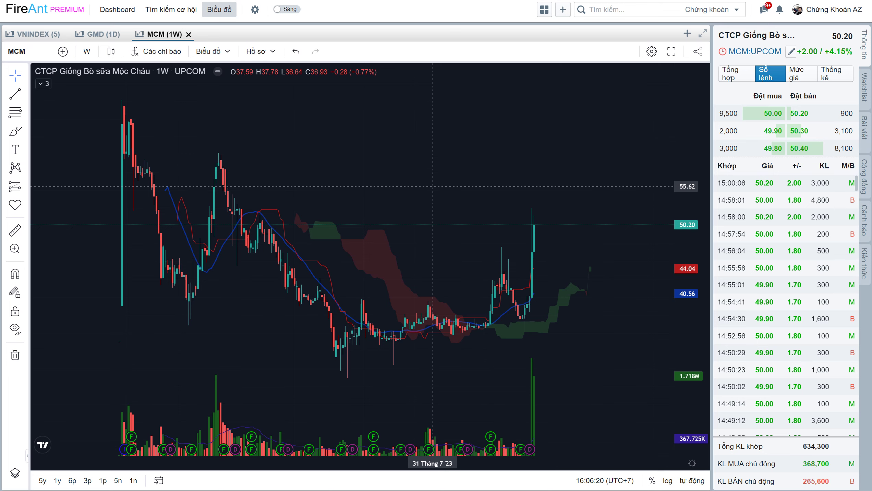
- Load VCS's weekly chart and measure its latest rally of about 14%
text(vcs)
key(Return)
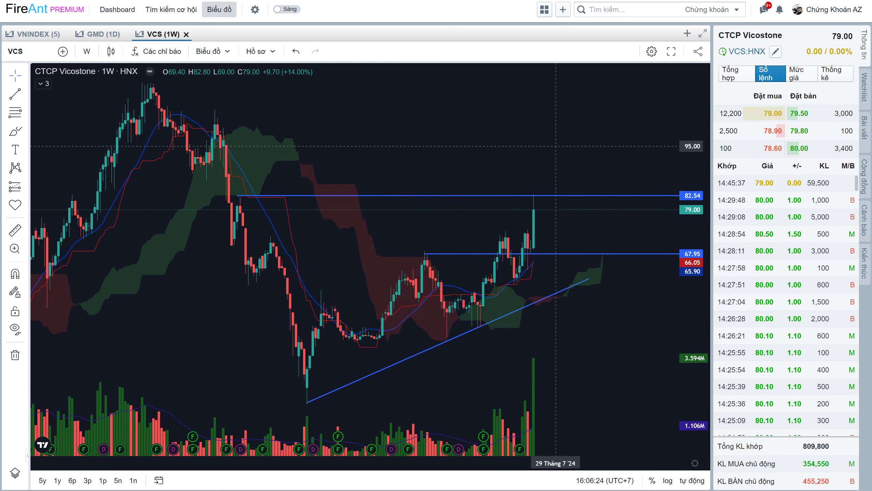
scroll(552, 150, up, 1)
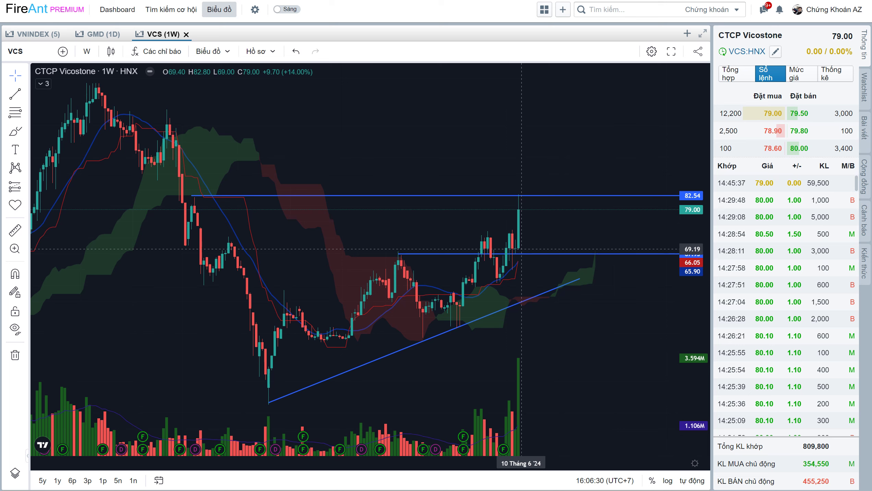
shift+click(521, 249)
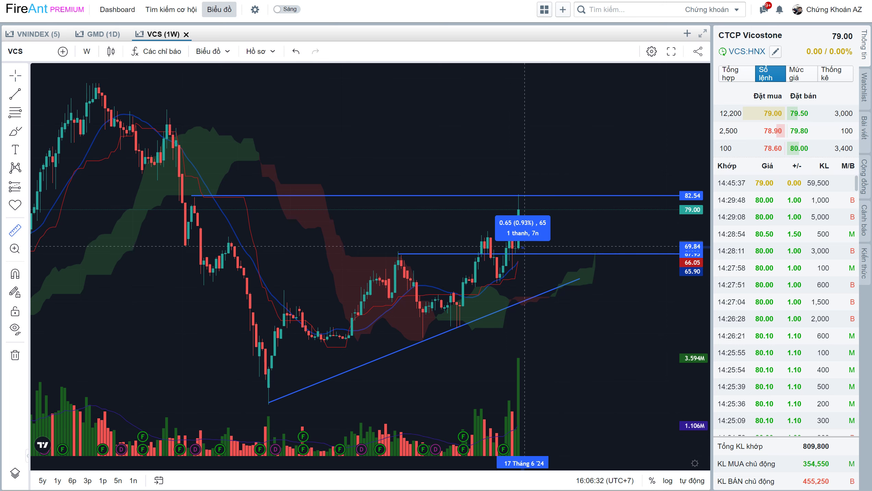
click(549, 211)
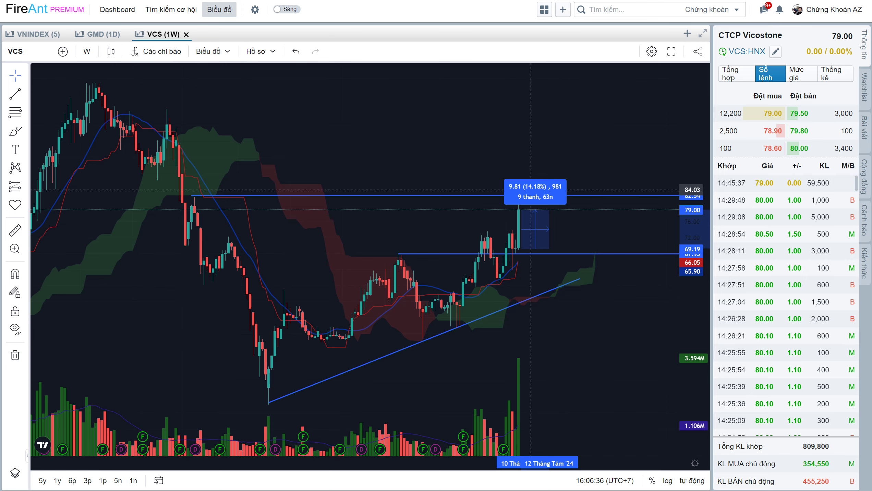
- Clear the measurement and return to the 2024 Excel folder
click(490, 129)
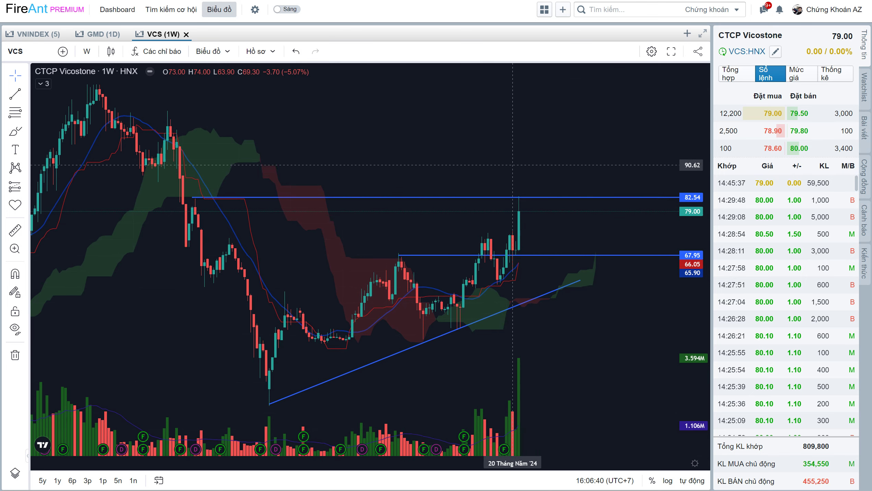
scroll(525, 155, left, 1)
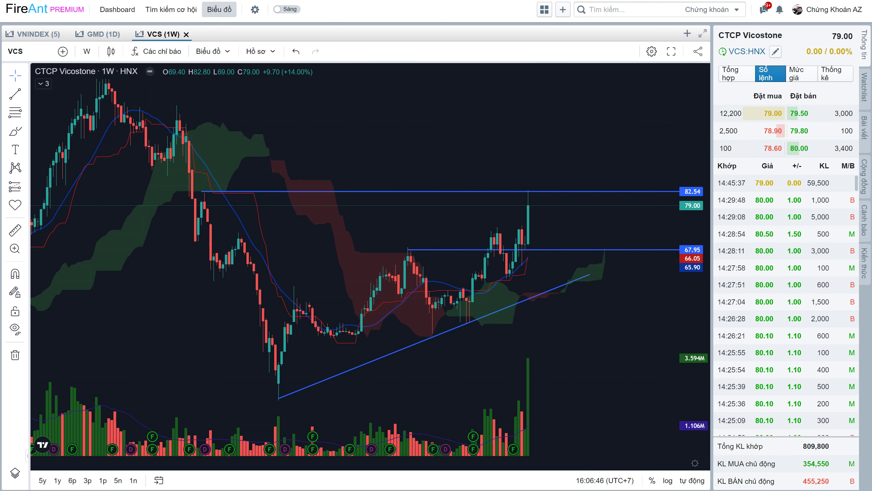
key(alt+Tab)
- Open the VCS workbook and circle its yellow 82 value, pointing an arrow to 115
text(vcg)
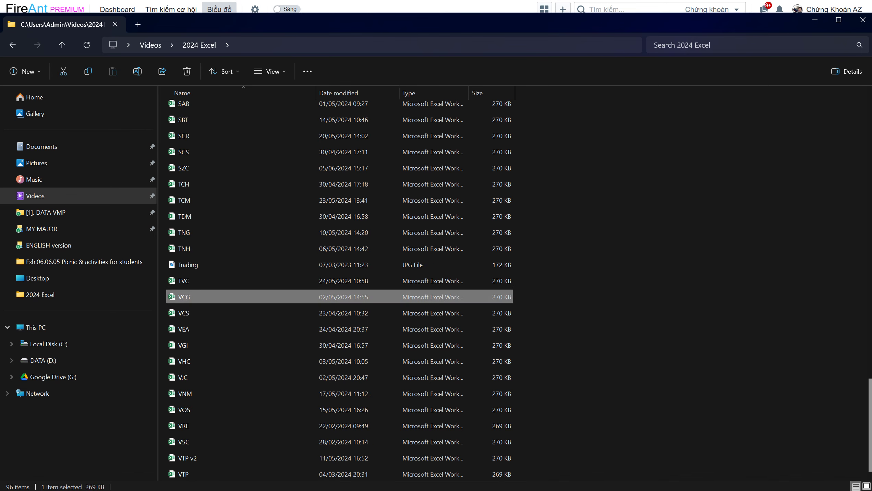
click(184, 313)
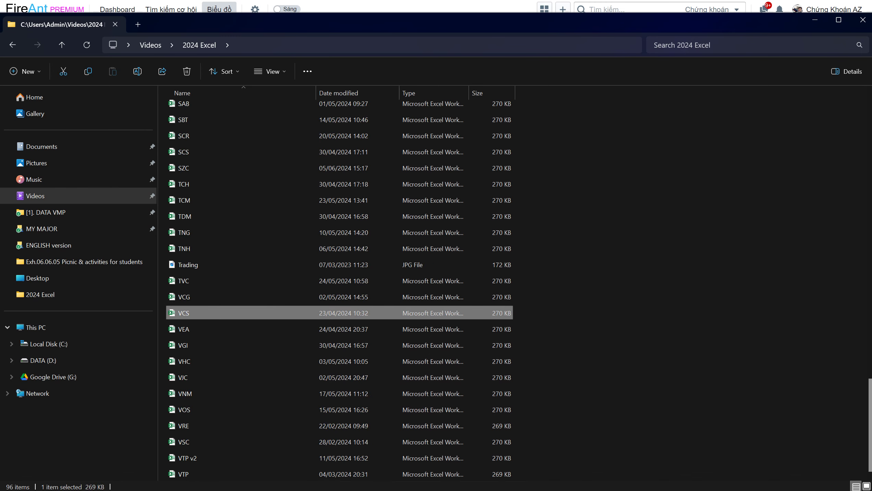
key(Return)
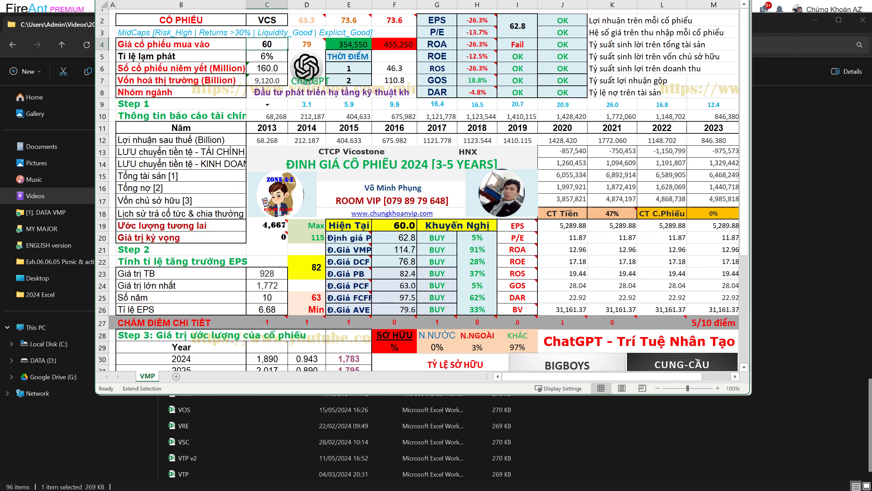
mouse_move(323, 263)
mouse_down()
mouse_move(302, 263)
mouse_move(319, 276)
mouse_move(330, 261)
mouse_move(323, 255)
mouse_up()
mouse_move(301, 268)
mouse_down()
mouse_move(302, 233)
mouse_move(322, 243)
mouse_up()
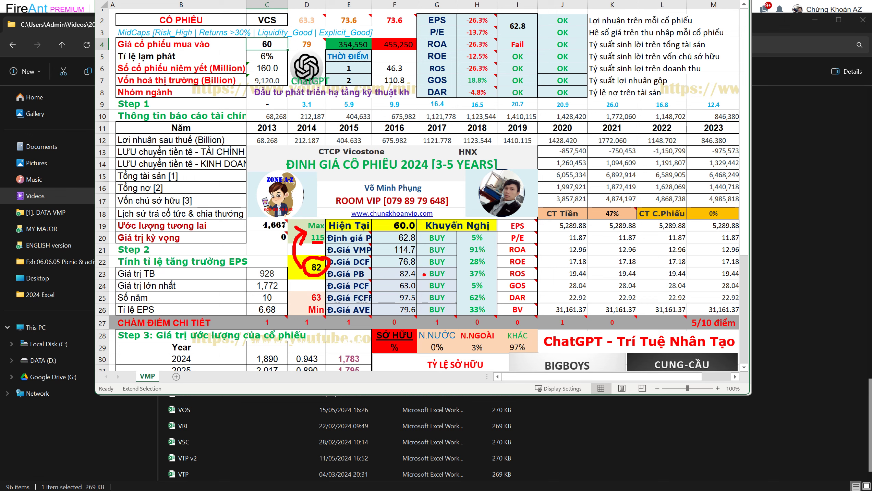
key(Escape)
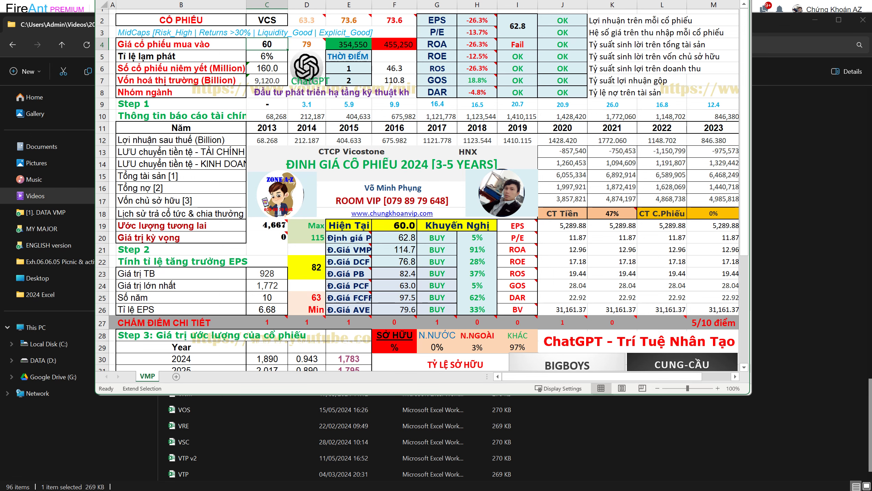
drag(321, 257, 318, 255)
key(Escape)
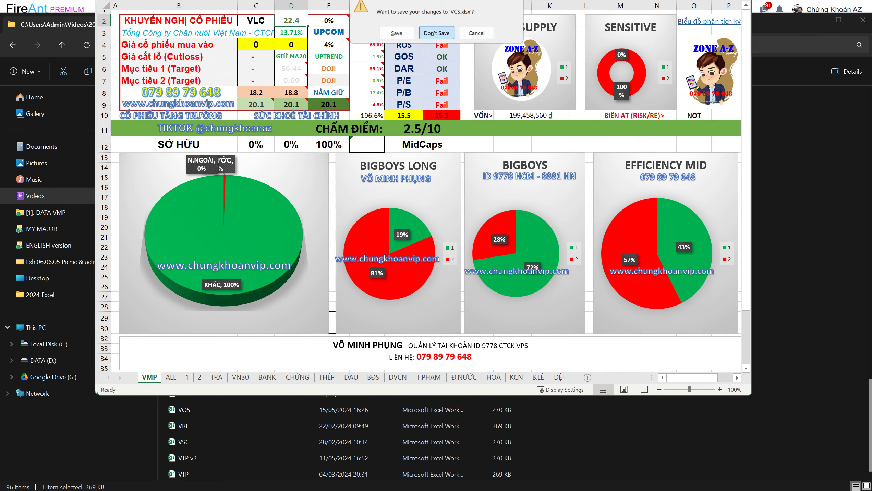
- Enter VCS as the dashboard ticker in cell C2
click(256, 20)
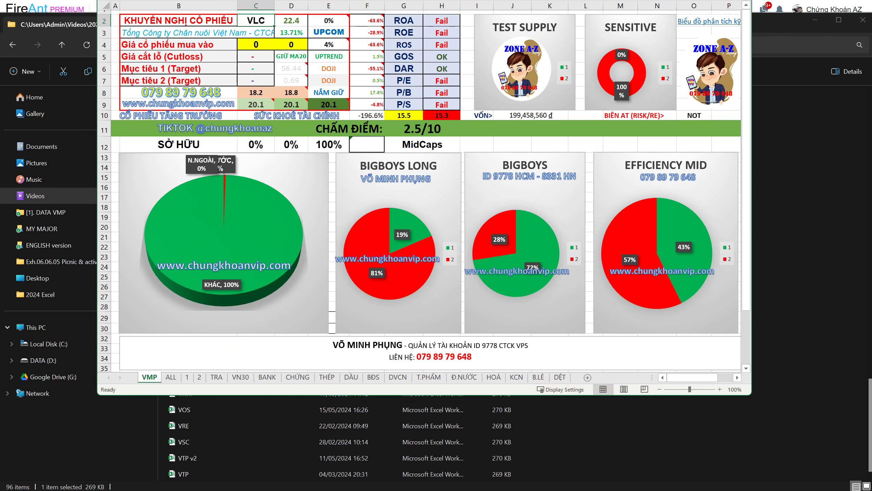
text(VCS)
key(Tab)
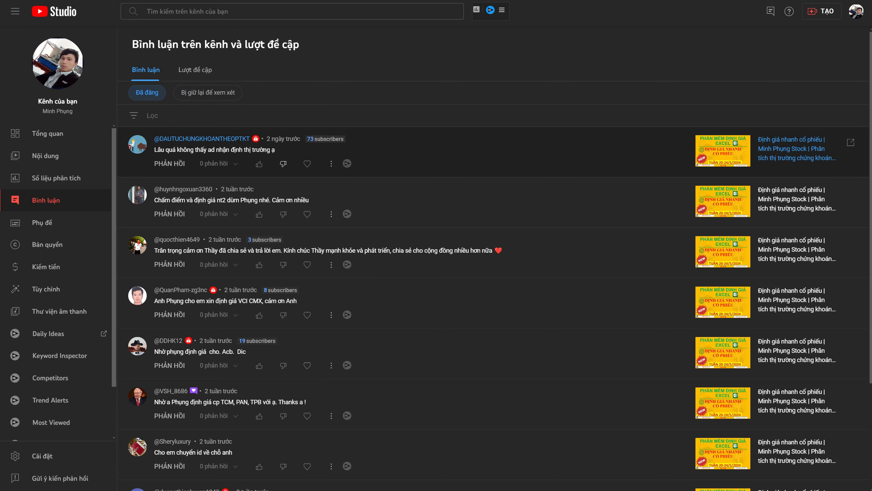
- Heart the first comment and post the reply 'xin cảm ơn'
click(306, 163)
click(169, 164)
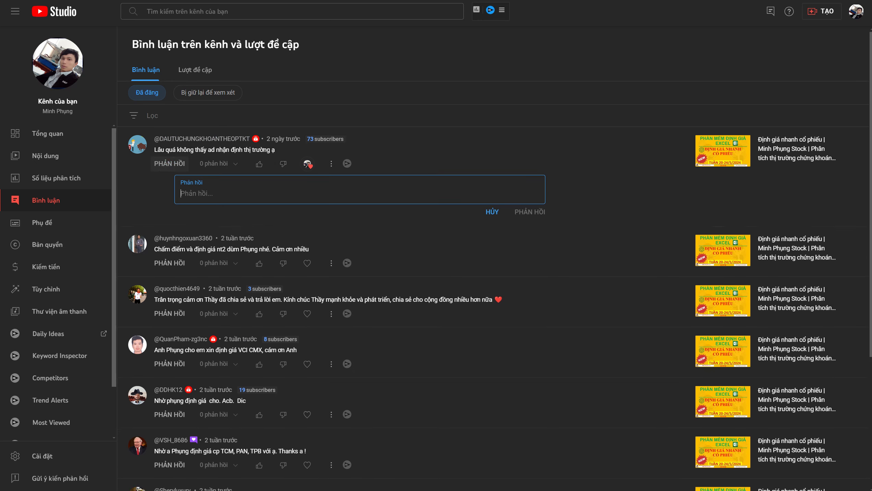
text(cam3 on7)
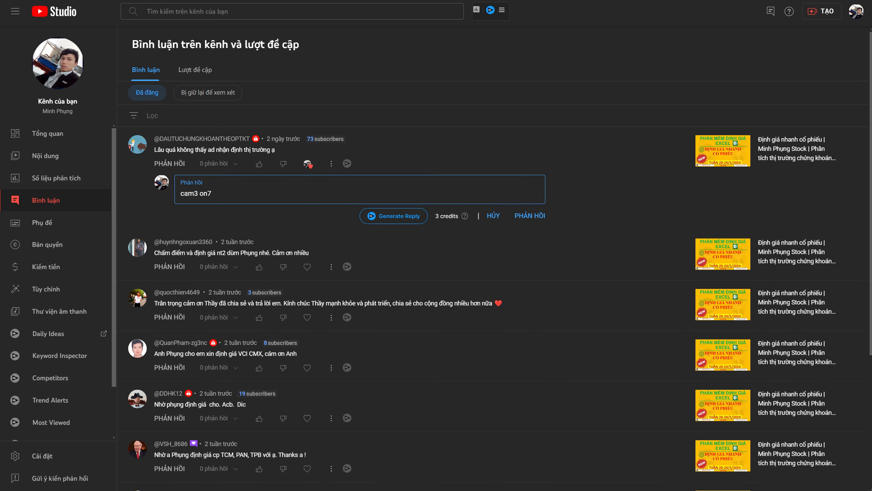
key(ctrl+a)
text(cảm ơn)
key(ctrl+Return)
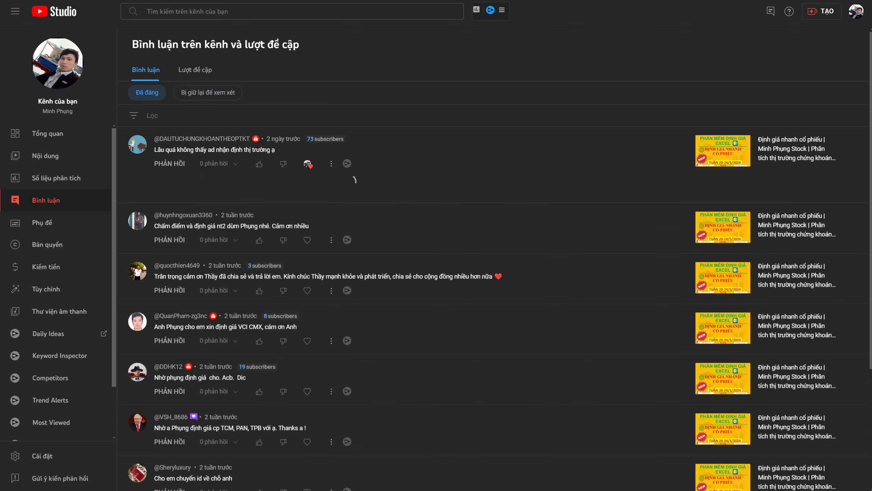
- Heart the comment asking about NT2 and reply 'nt2'
click(307, 256)
click(170, 256)
text(nt2)
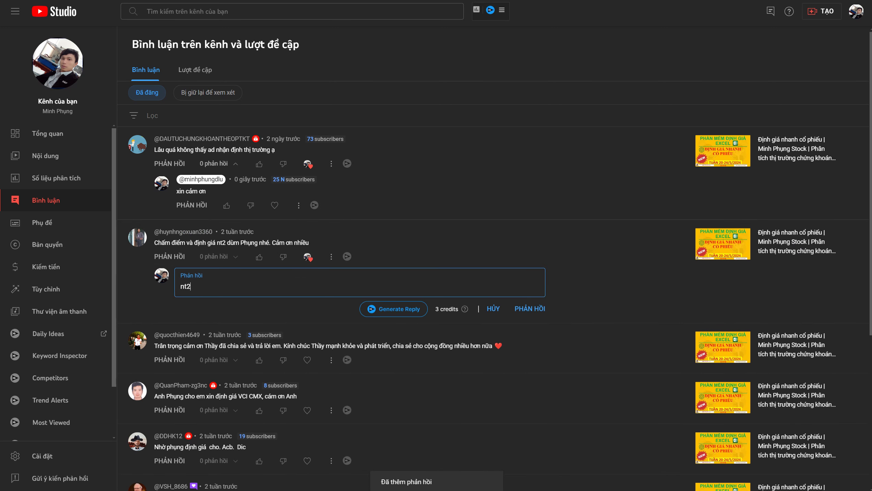
key(ctrl+Return)
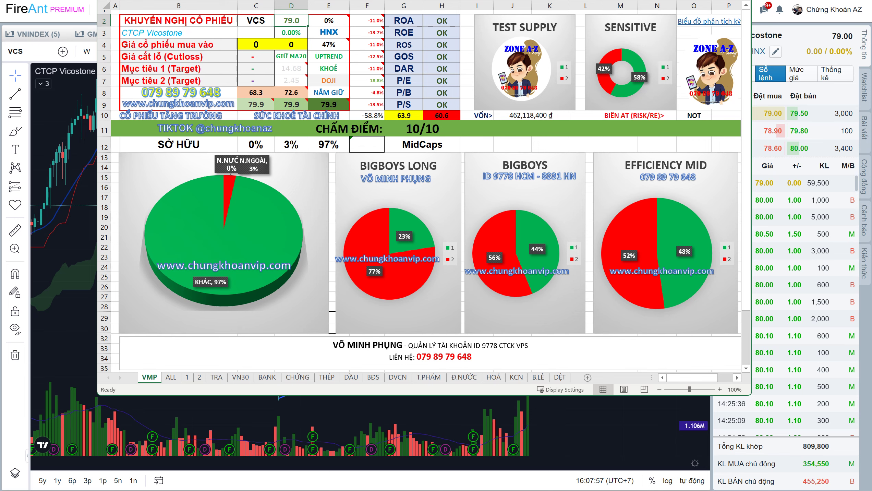
- Enter NT2 in cell C2 so the dashboard rescores it at 1.25/10
click(256, 21)
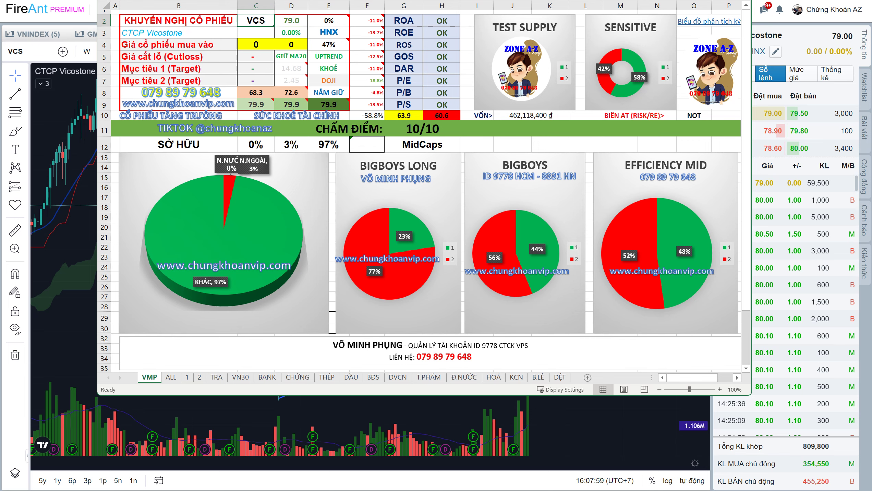
text(NT2)
key(Tab)
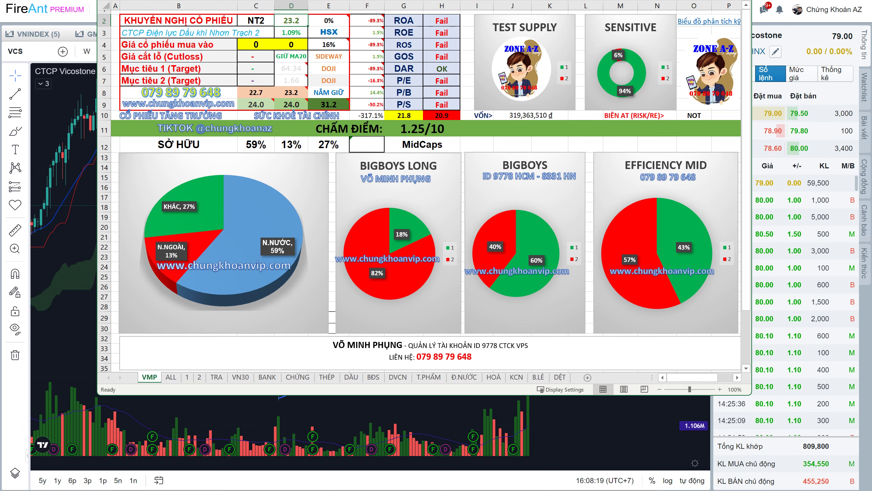
click(71, 427)
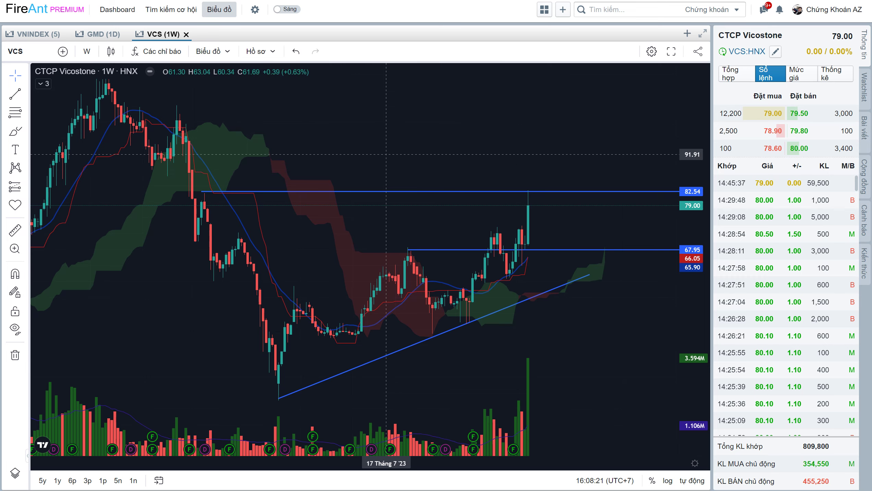
- Load the NT2 weekly chart in FireAnt and adjust the zoom
text(NT2)
key(Return)
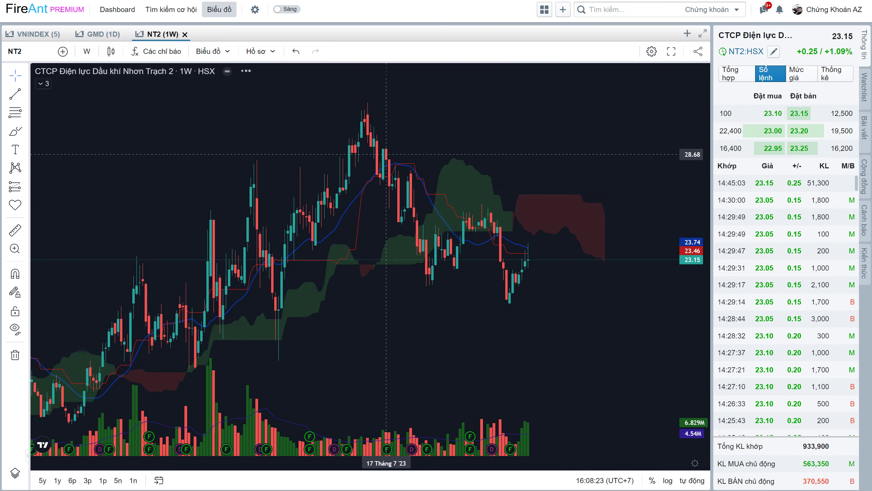
scroll(550, 156, up, 2)
scroll(523, 158, down, 2)
scroll(574, 158, down, 2)
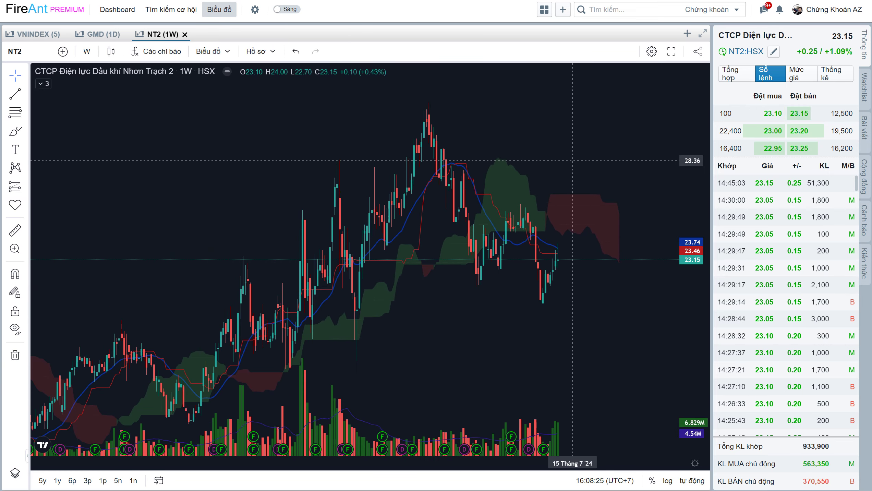
scroll(579, 159, up, 2)
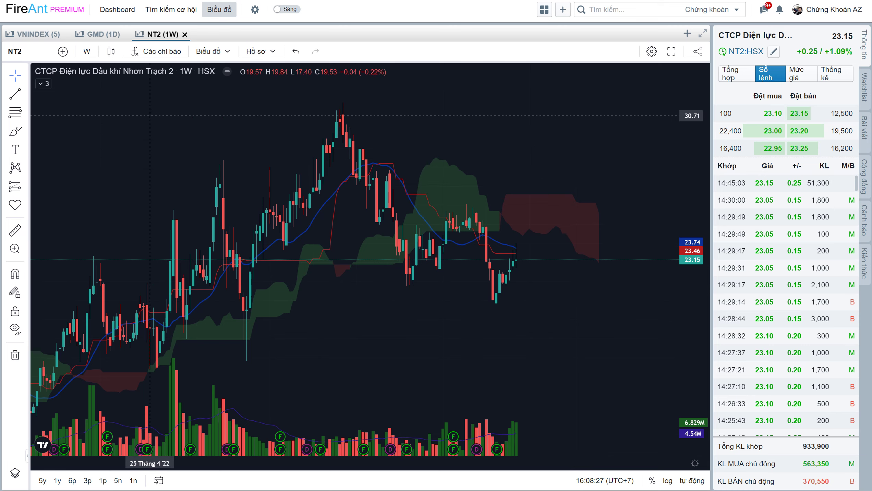
click(26, 94)
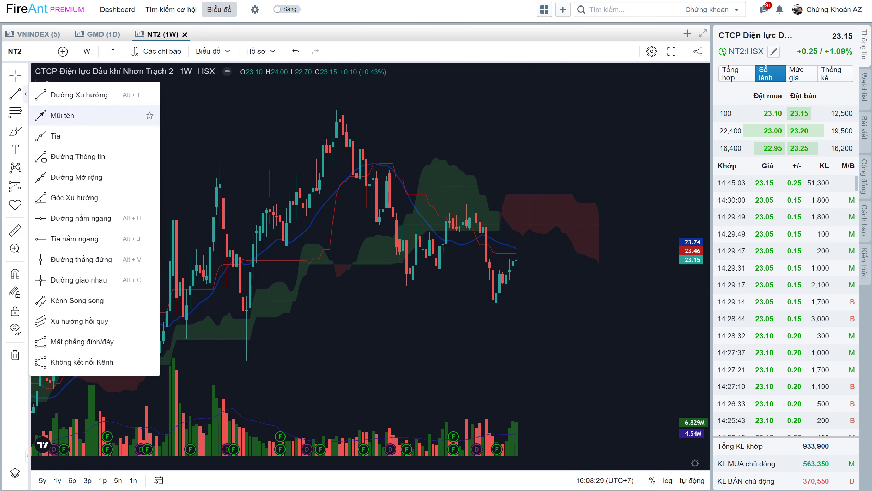
- Draw an arrow from NT2's weekly peak down to below the latest candles
click(62, 115)
click(343, 101)
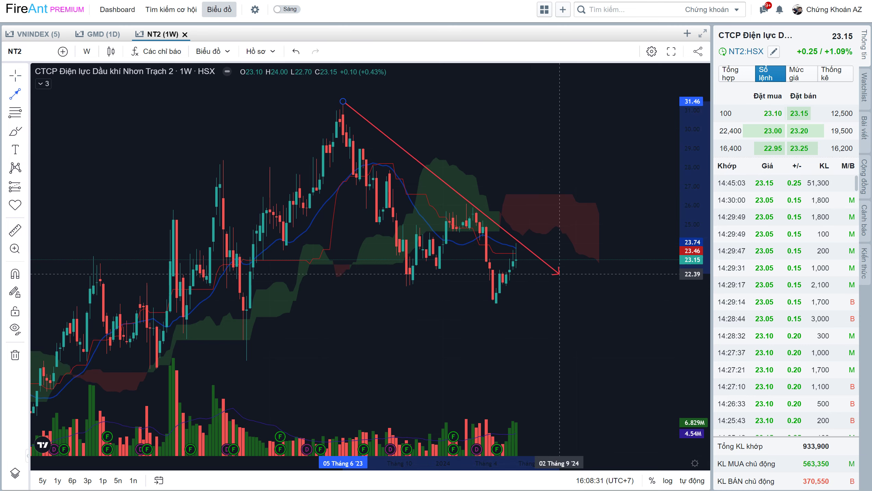
click(560, 274)
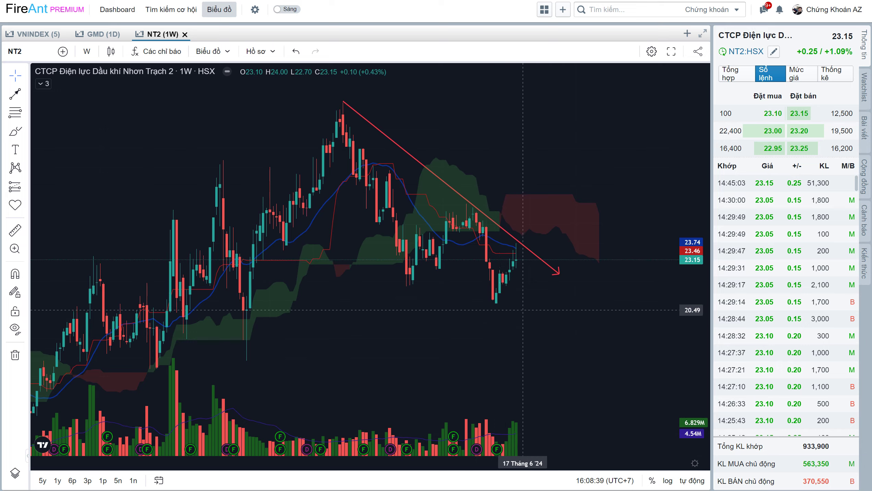
- Reframe the chart and highlight the rebounds toward the downtrend line
drag(481, 296, 443, 285)
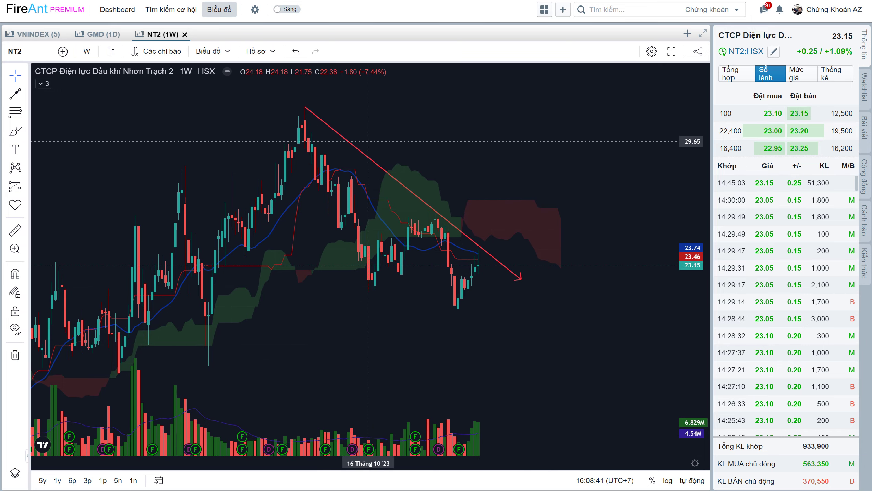
drag(382, 281, 431, 228)
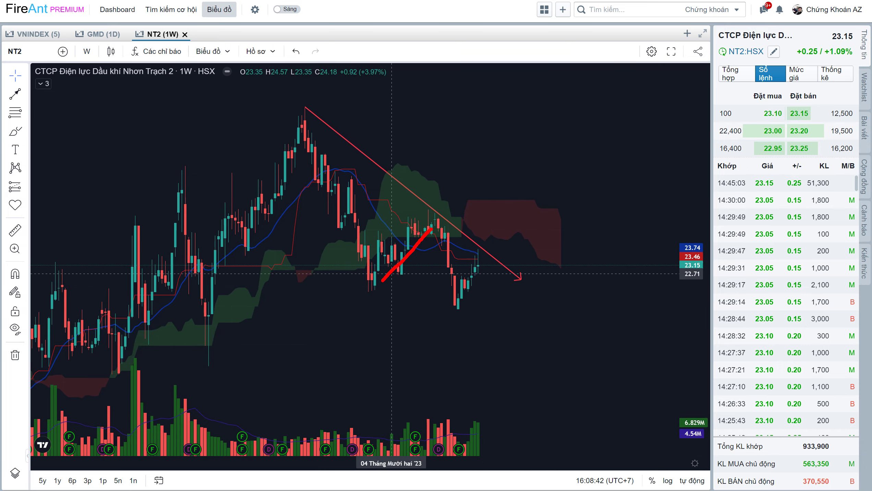
drag(460, 305, 489, 255)
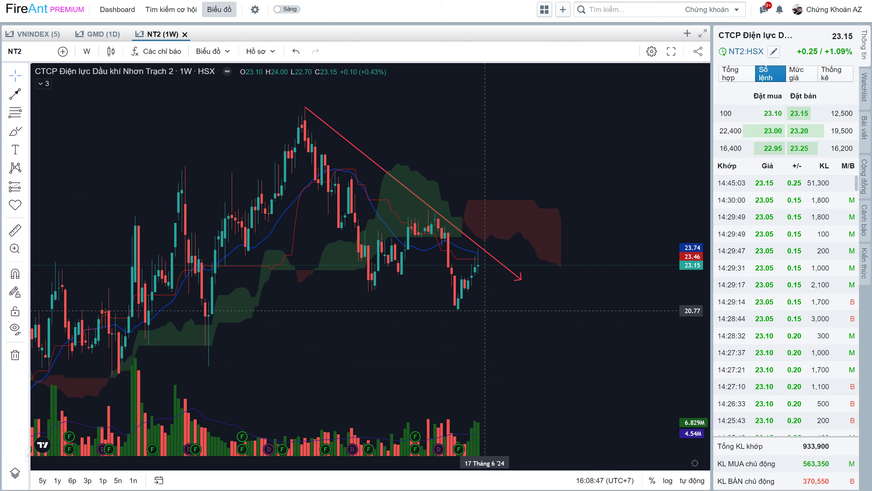
scroll(451, 310, right, 2)
scroll(451, 310, down, 1)
scroll(451, 310, down, 2)
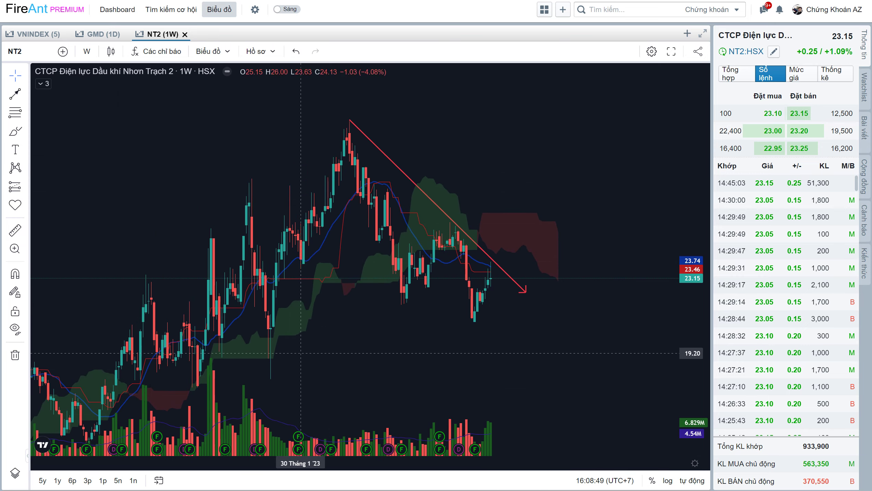
key(alt+Tab)
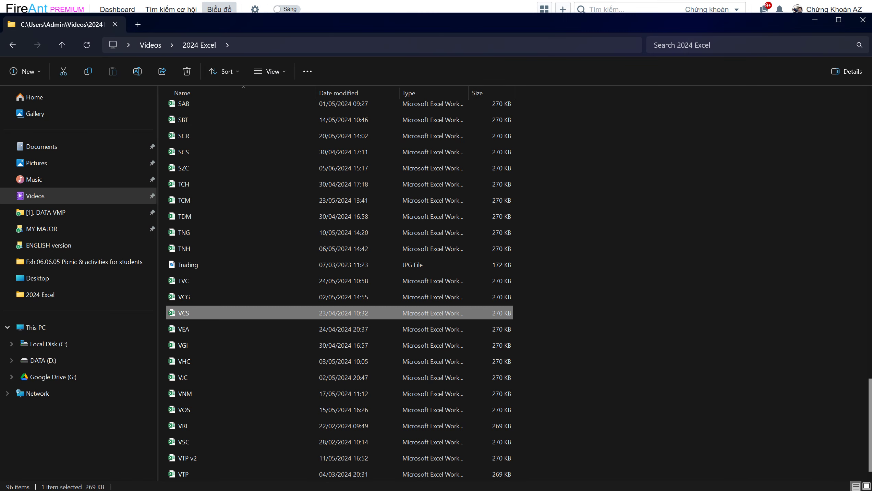
- Select and open the NT2 workbook from the 2024 Excel folder
key(alt+Tab)
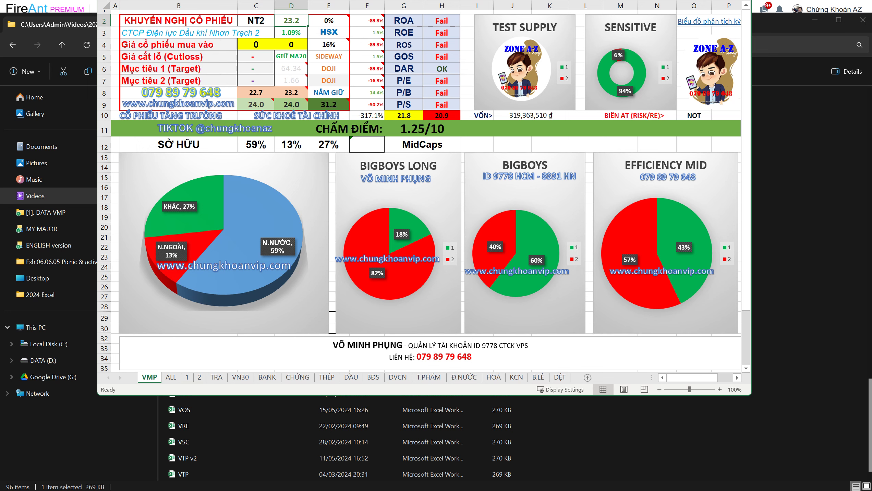
key(alt+Tab)
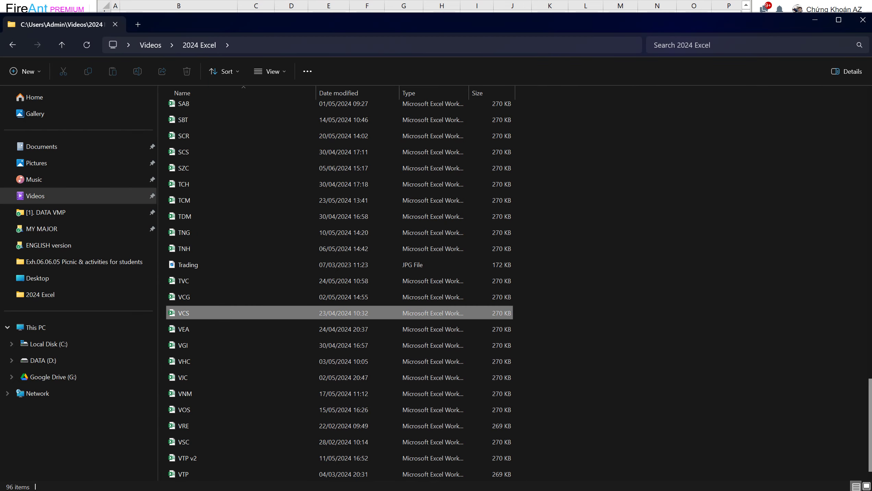
click(183, 313)
scroll(183, 314, up, 5)
key(Down)
key(Down)
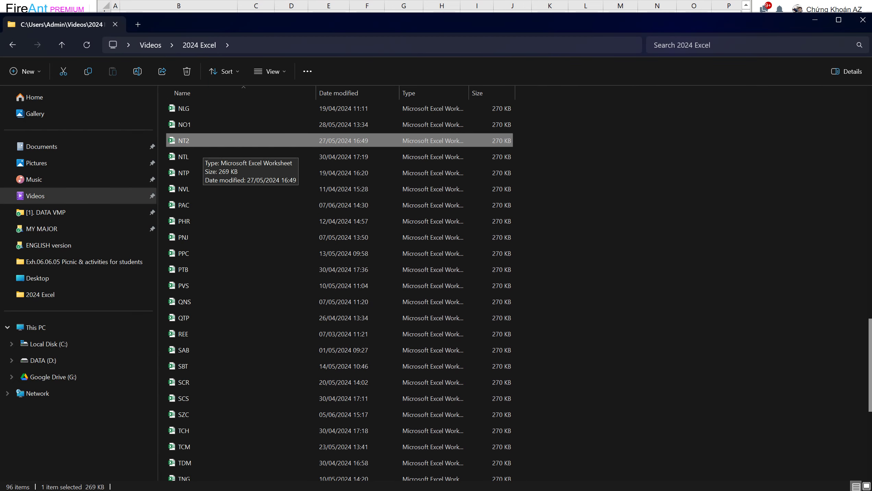
key(Return)
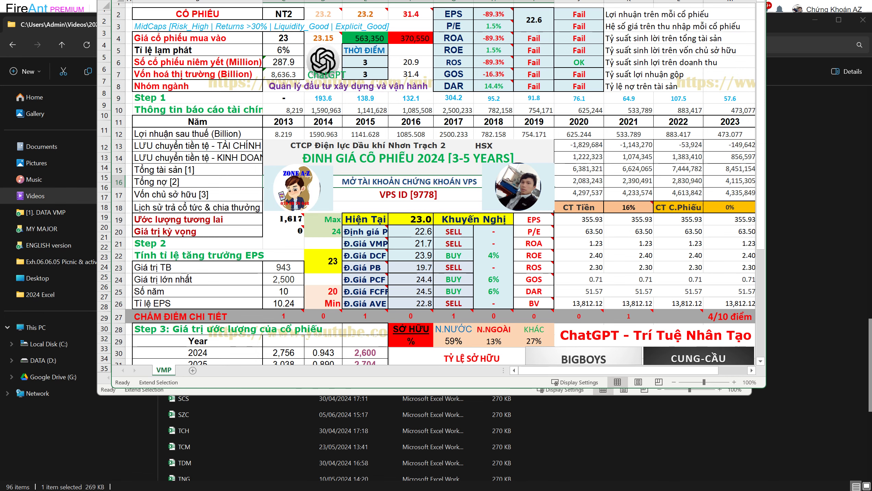
- Check NT2's buy price of 23 in D4 and current price in E4, then return to FireAnt
click(534, 170)
key(F8)
click(284, 38)
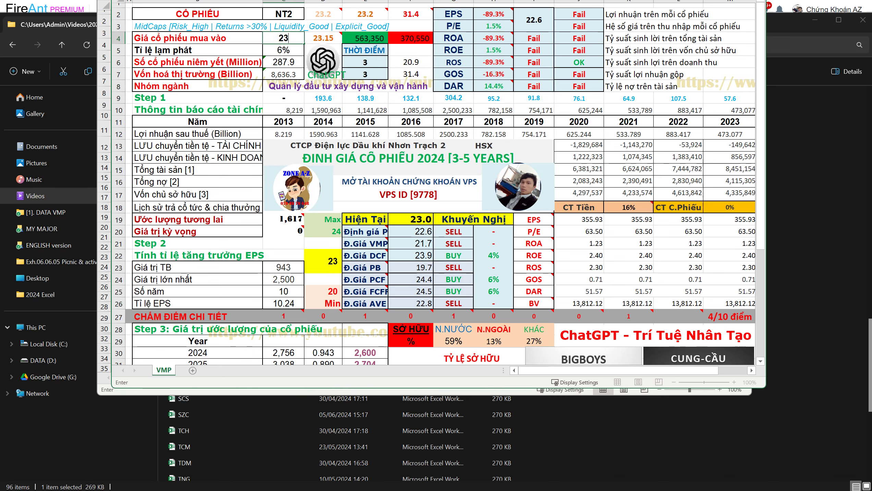
click(323, 38)
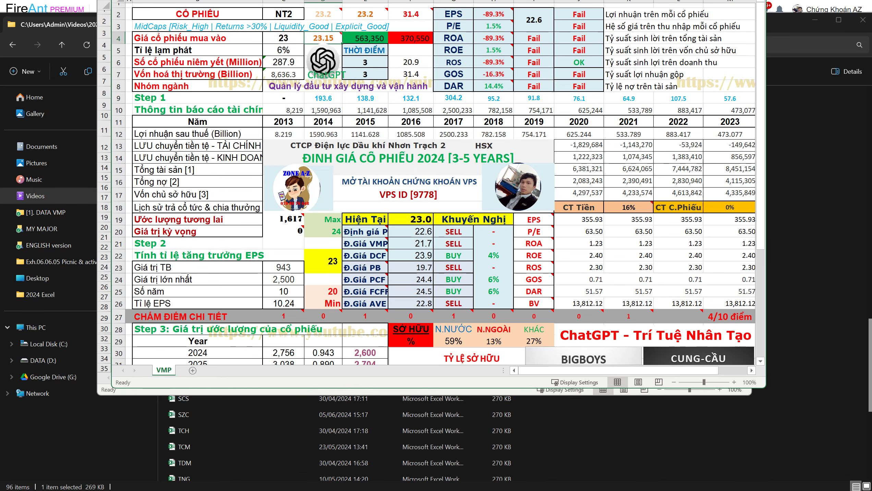
key(alt+Tab)
scroll(515, 156, up, 2)
scroll(447, 156, up, 2)
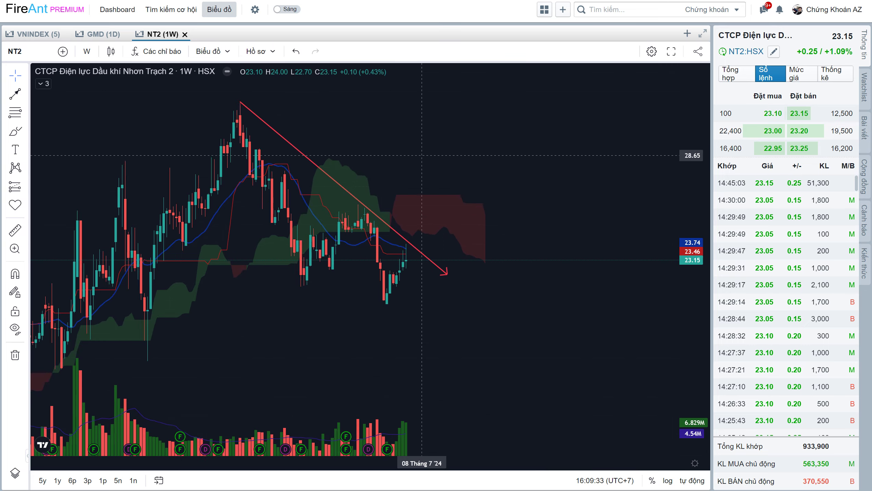
- Pan the NT2 chart to older candles, then bring the NT2 workbook forward
drag(421, 156, 439, 172)
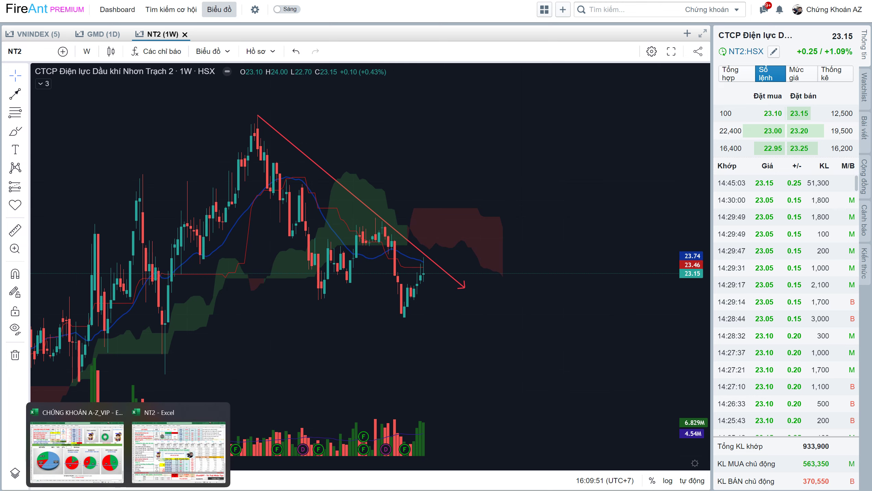
click(179, 450)
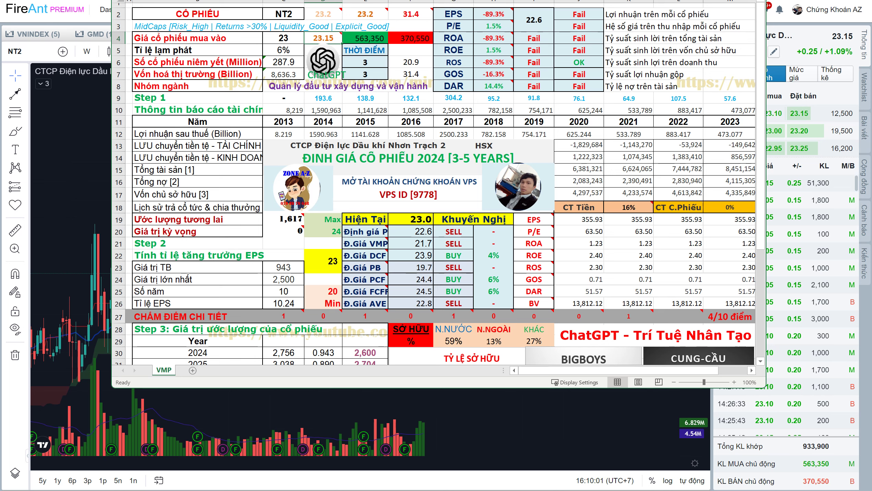
- Recheck the NT2 buy and current prices, then close the workbook
click(283, 38)
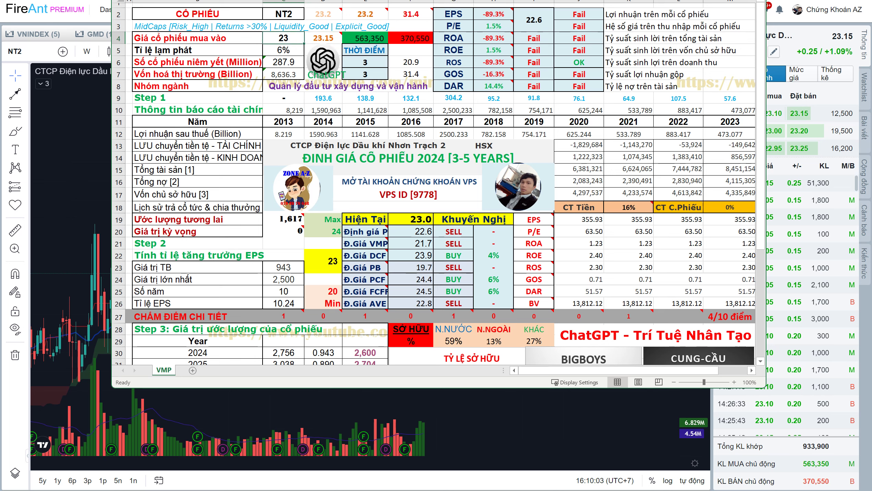
click(323, 38)
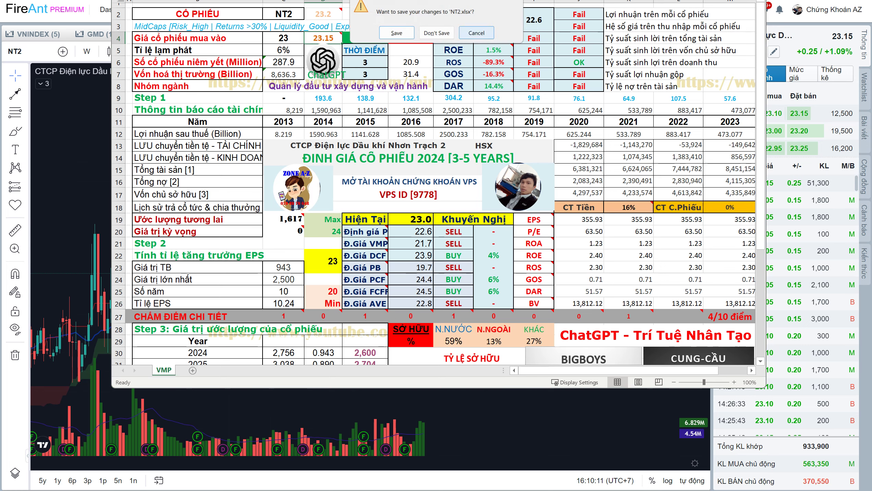
key(ctrl+Tab)
key(alt+Tab)
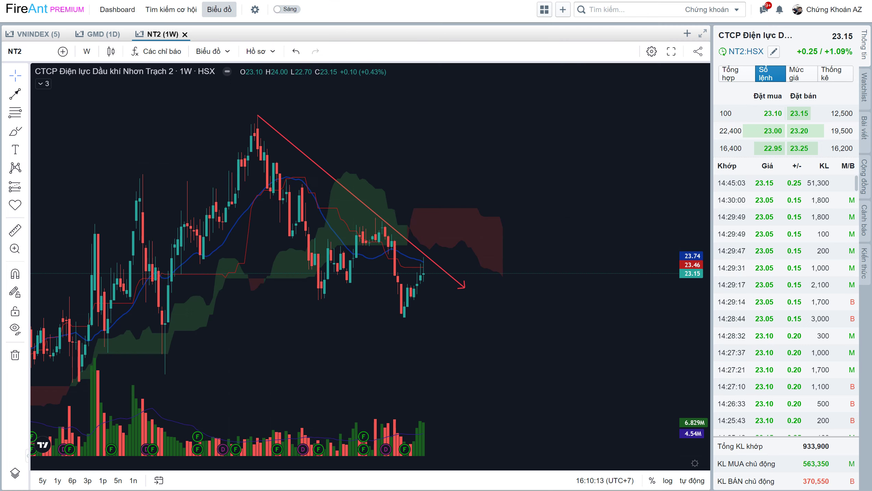
- Heart the viewer's thank-you comment and reply 'xin cảm ơn'
key(alt+Tab)
scroll(481, 275, down, 2)
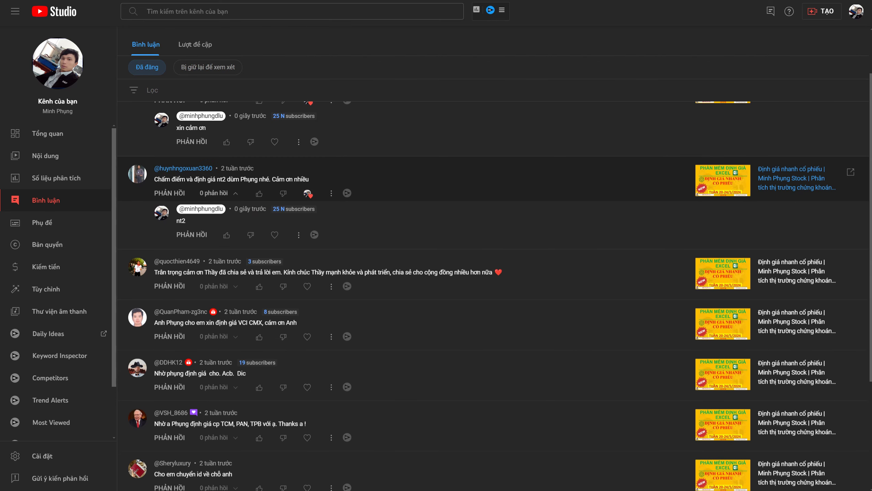
drag(172, 215, 216, 216)
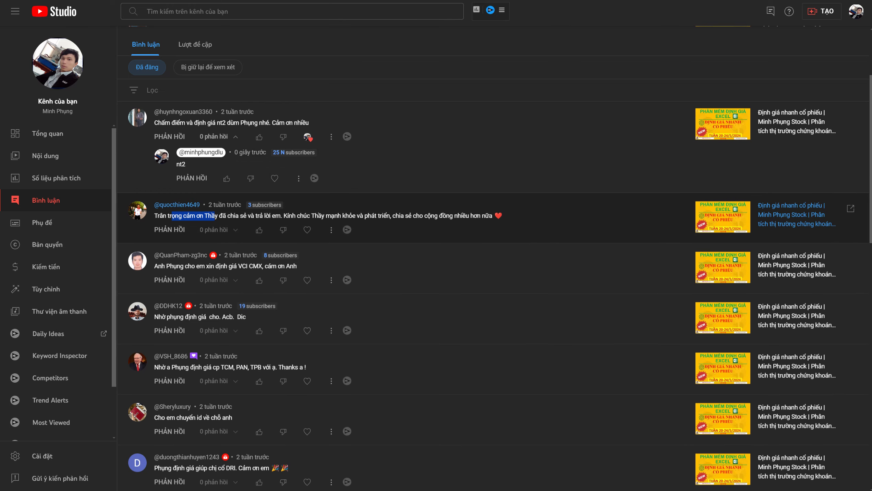
drag(299, 216, 365, 216)
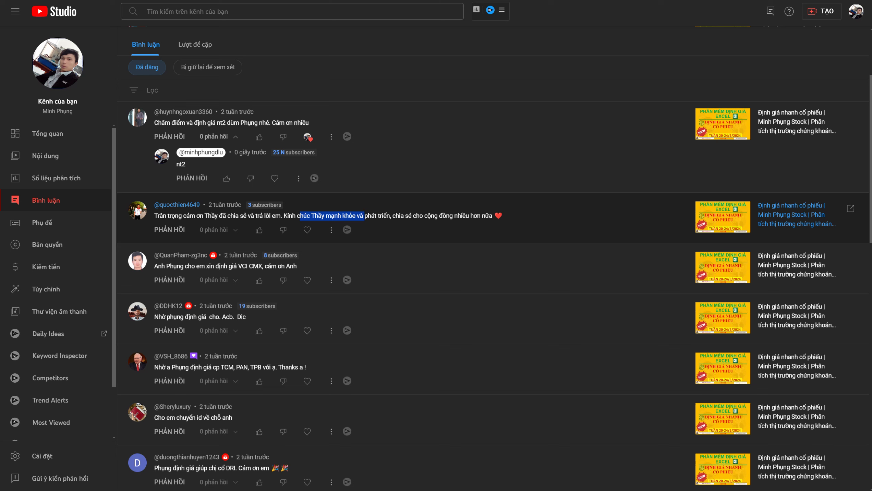
drag(405, 216, 489, 216)
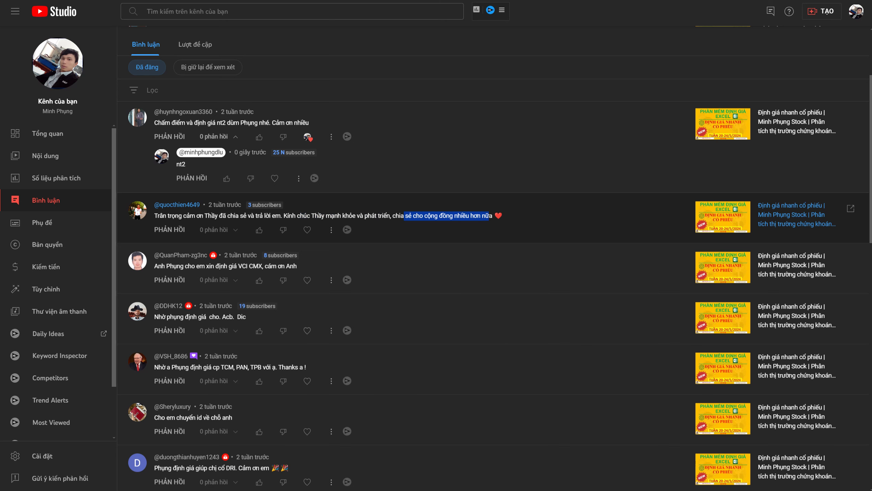
click(307, 230)
click(169, 230)
text(xin cảm ơn)
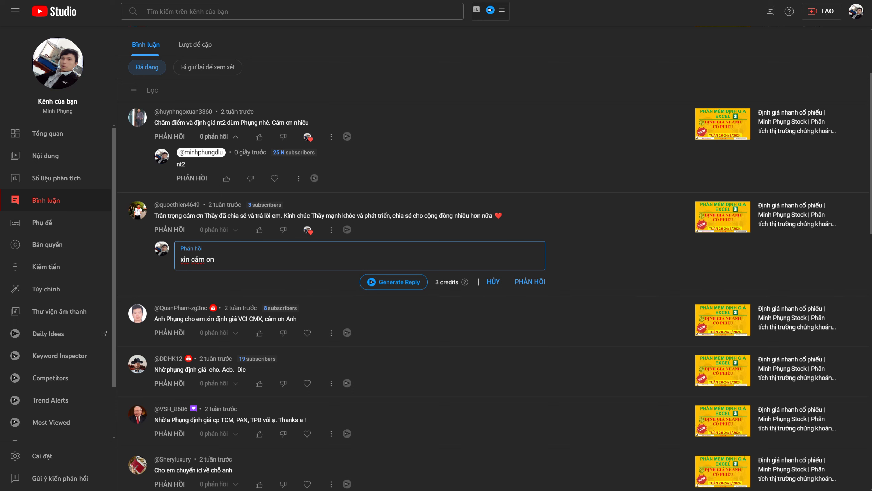
click(530, 282)
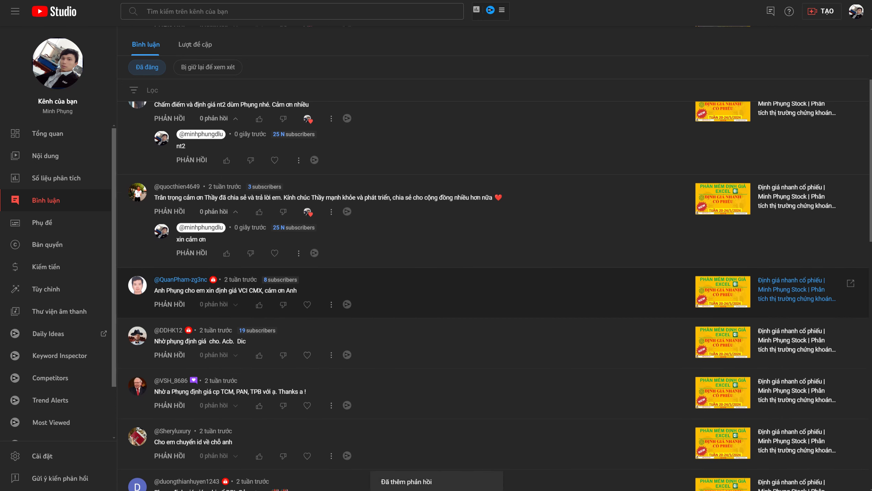
- Heart the valuation request, reply 'VCI - CMX', and load the VCI weekly chart
scroll(306, 271, down, 2)
click(307, 271)
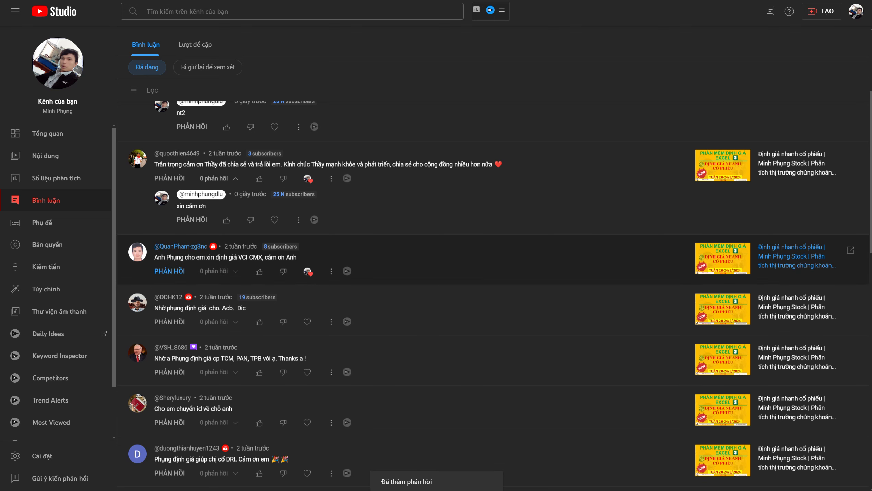
click(170, 271)
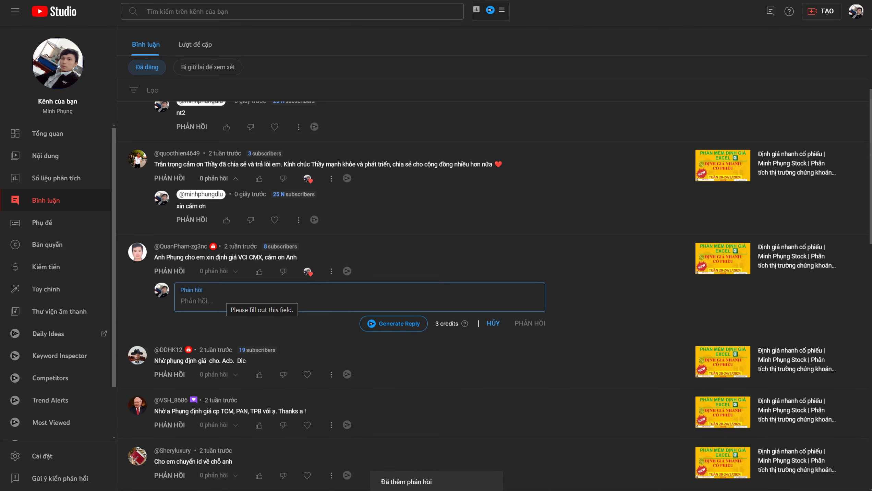
text(VCI - CMX)
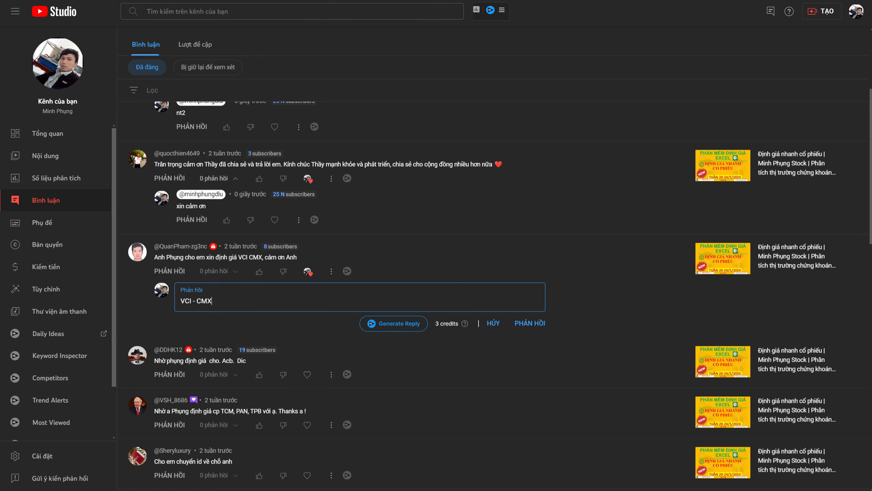
key(ctrl+Return)
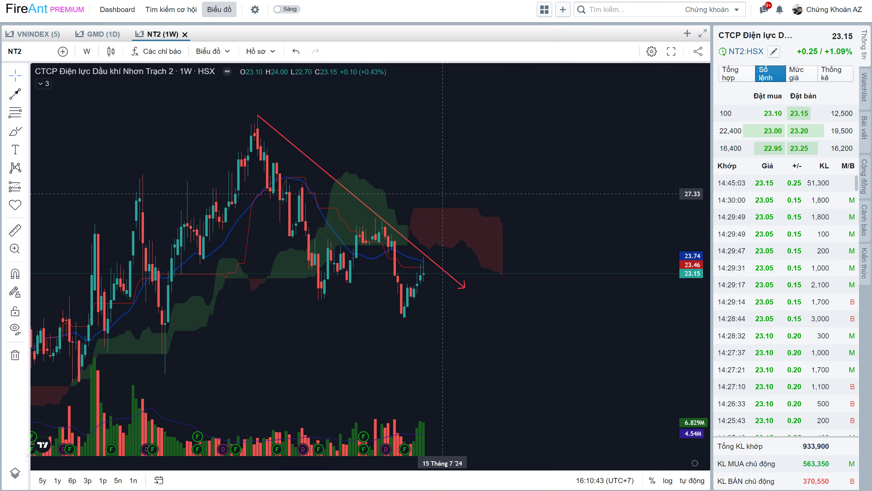
text(VCI)
key(Return)
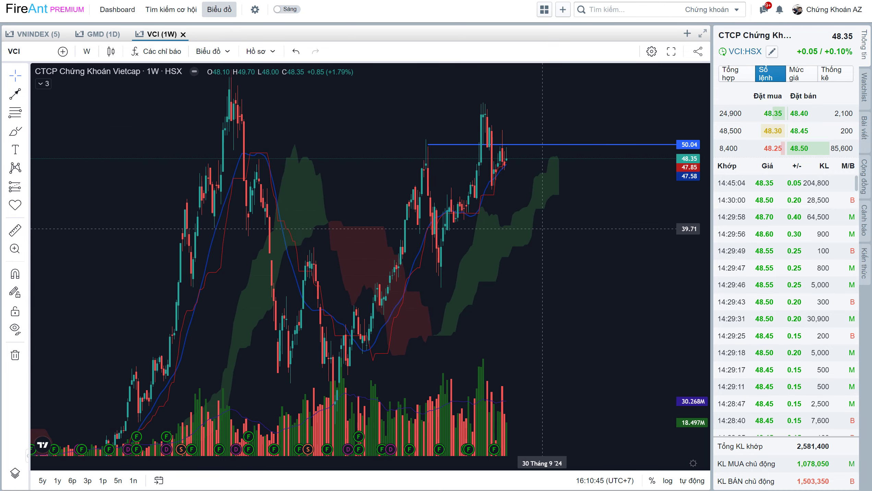
- Zoom into the VCI weekly chart and pan the price pane around
scroll(540, 229, up, 3)
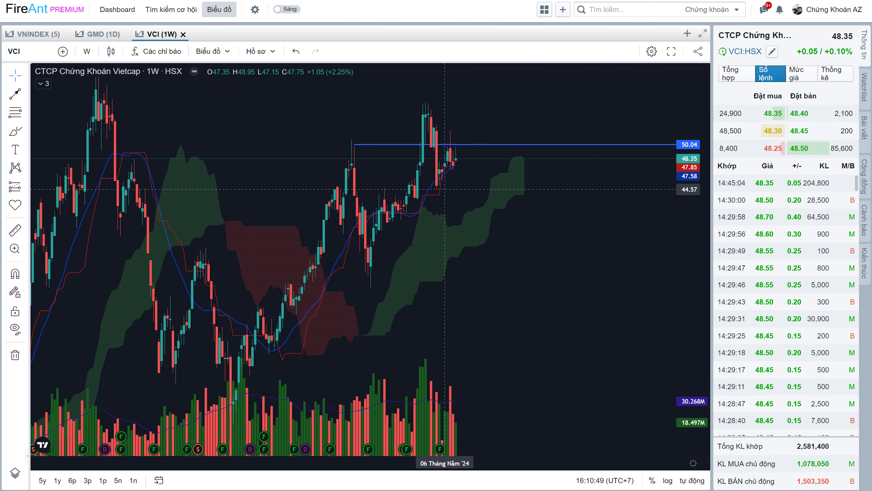
drag(446, 171, 446, 165)
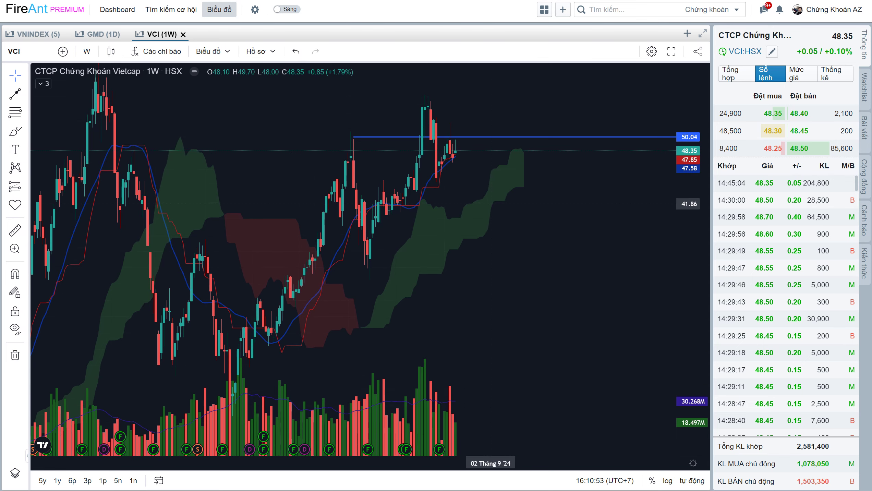
drag(454, 154, 452, 167)
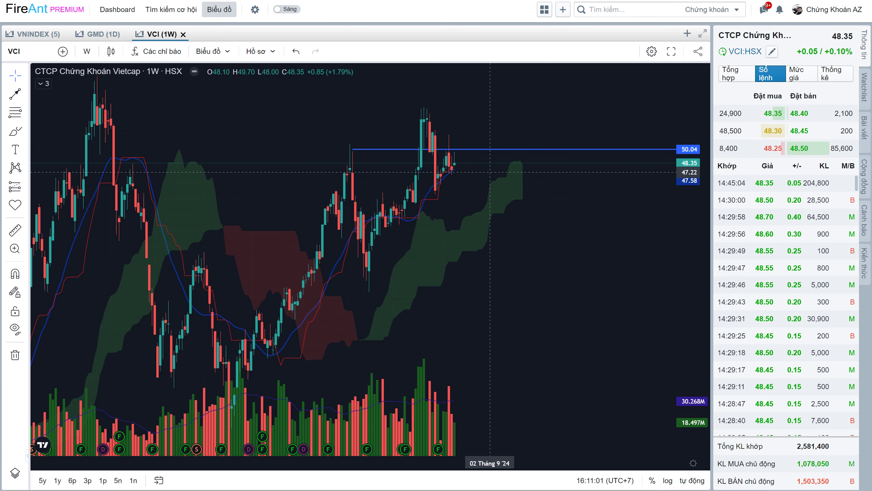
drag(471, 172, 477, 167)
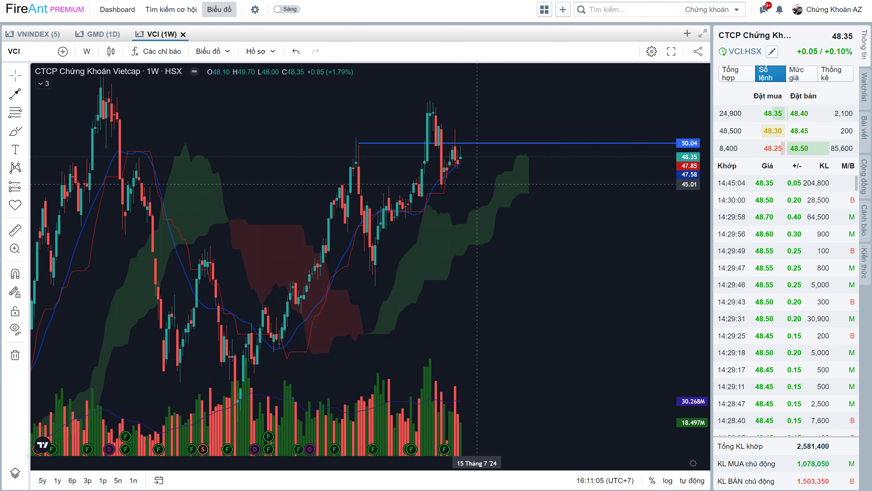
drag(468, 174, 461, 183)
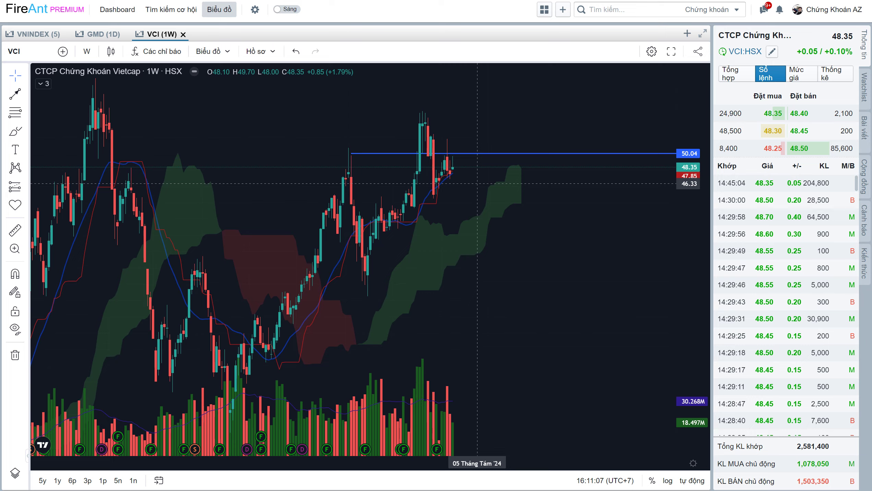
- Zoom out on the VCI chart and bring the latest weeks into view
scroll(477, 184, down, 2)
scroll(526, 207, down, 1)
scroll(605, 230, down, 2)
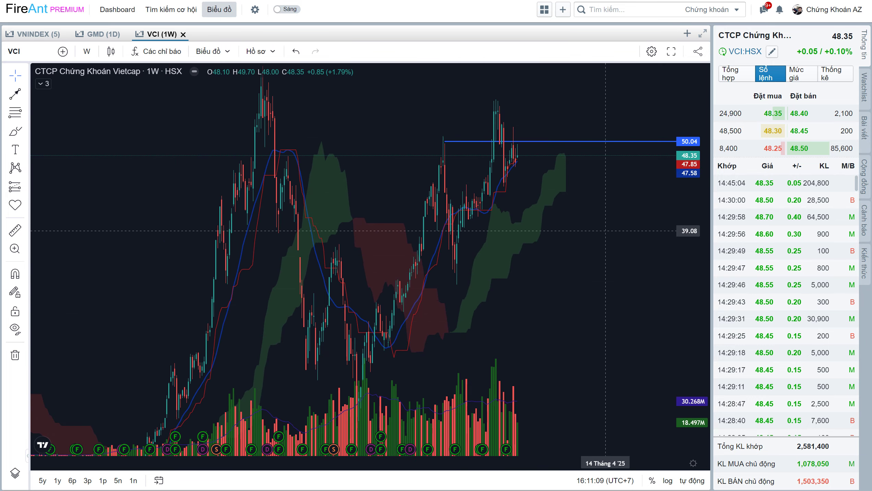
drag(605, 231, 576, 219)
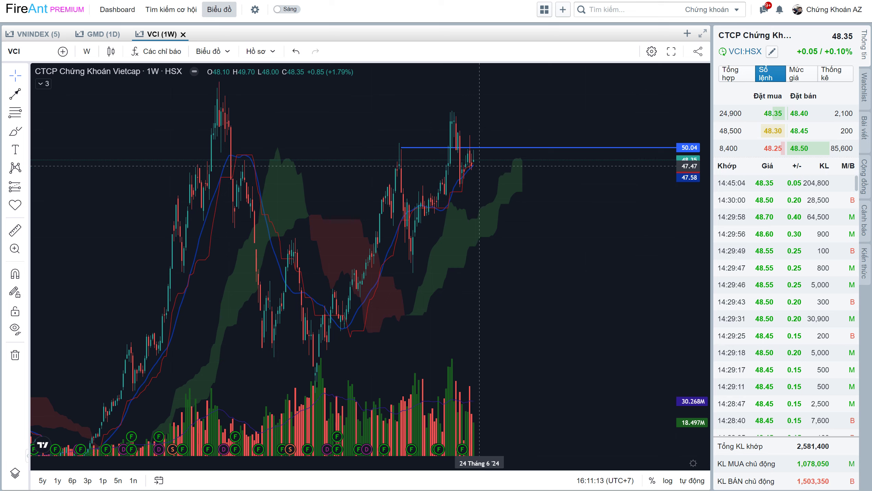
scroll(478, 224, down, 1)
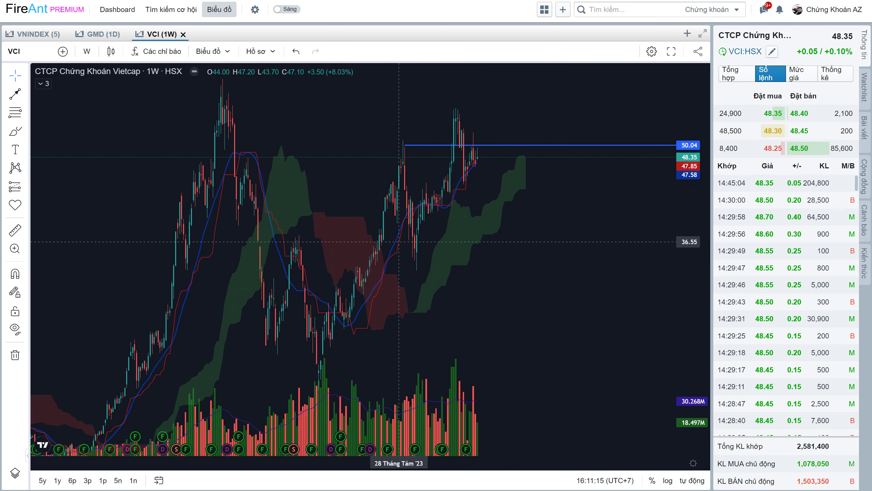
scroll(481, 182, up, 2)
scroll(412, 172, up, 2)
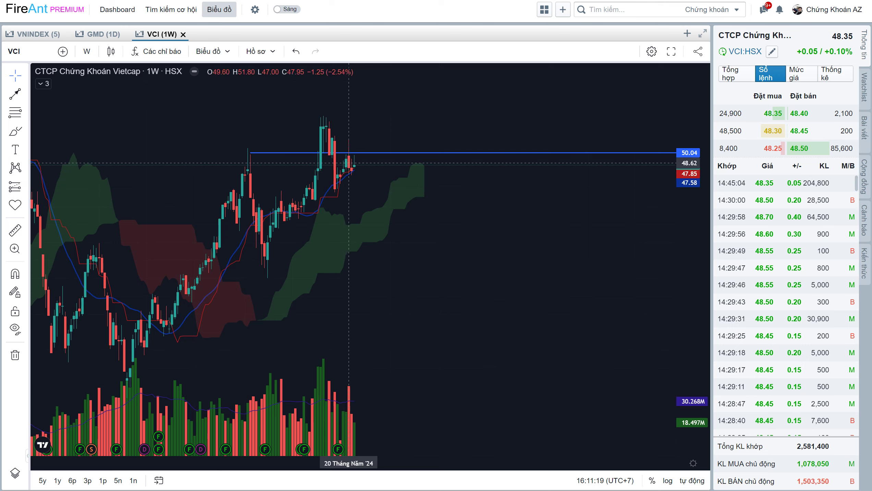
scroll(379, 156, left, 3)
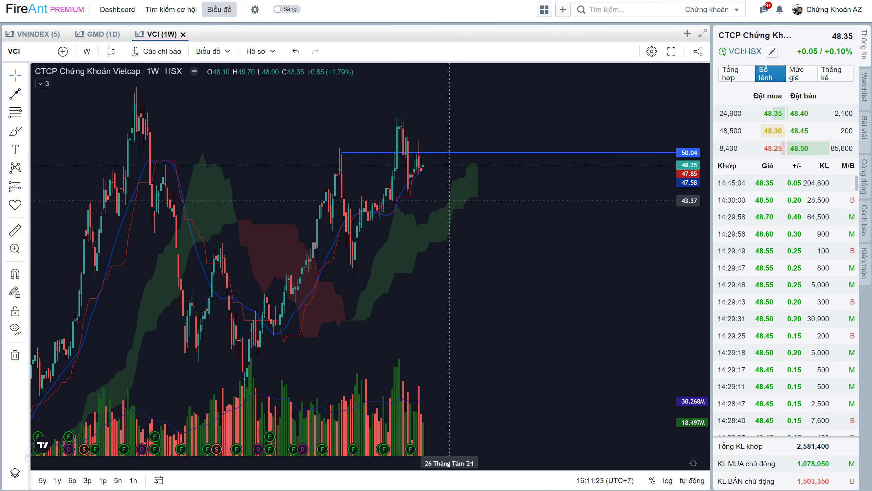
- Load the CMX weekly chart in place of VCI
text(CM)
key(Return)
text(CMX)
key(Return)
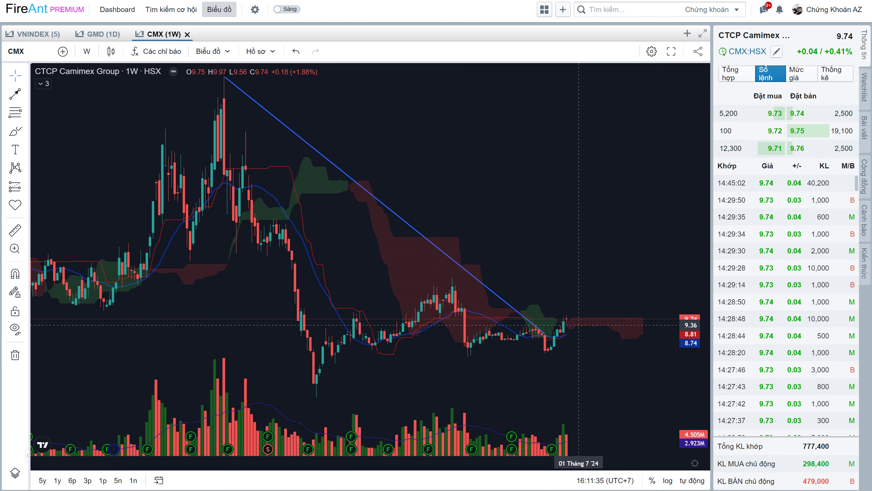
- Zoom and pan the CMX chart to review its falling trend line
scroll(583, 300, down, 1)
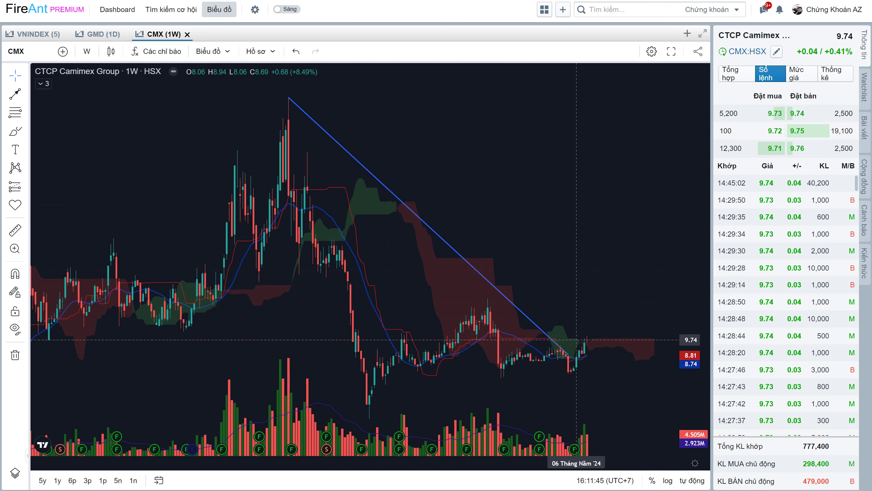
scroll(512, 220, right, 3)
scroll(511, 220, right, 2)
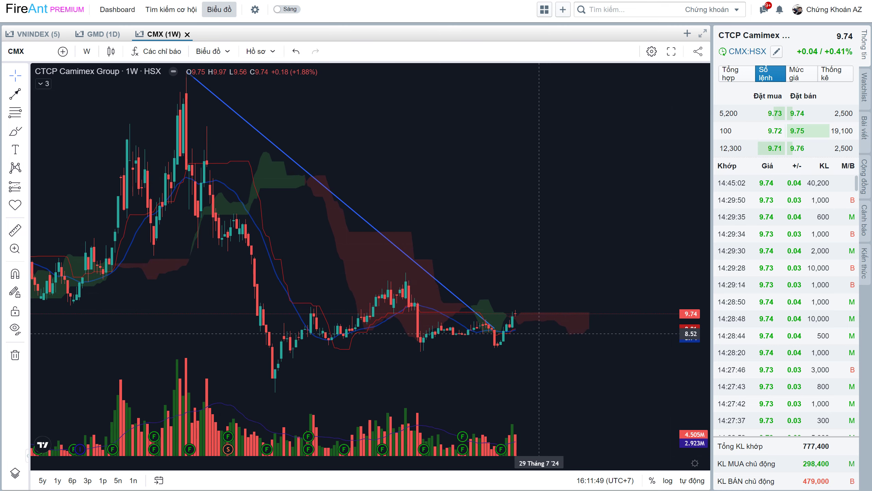
scroll(557, 336, down, 2)
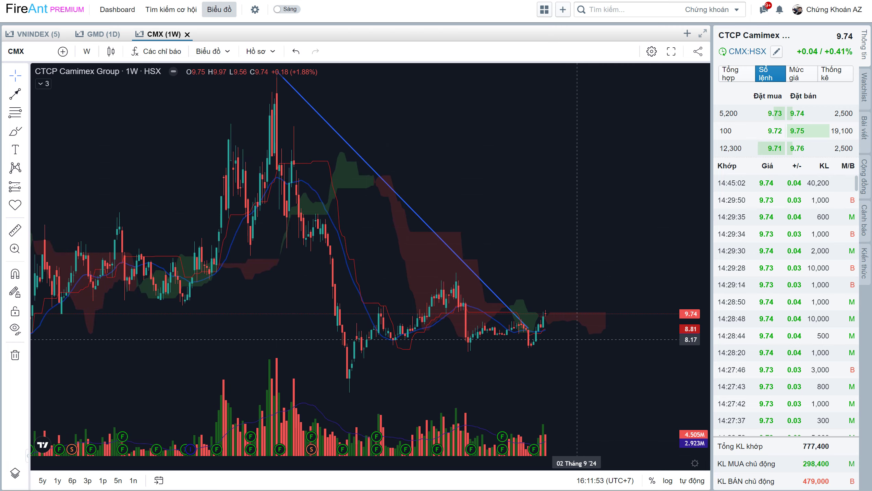
scroll(574, 344, down, 2)
scroll(579, 351, up, 2)
scroll(556, 332, up, 2)
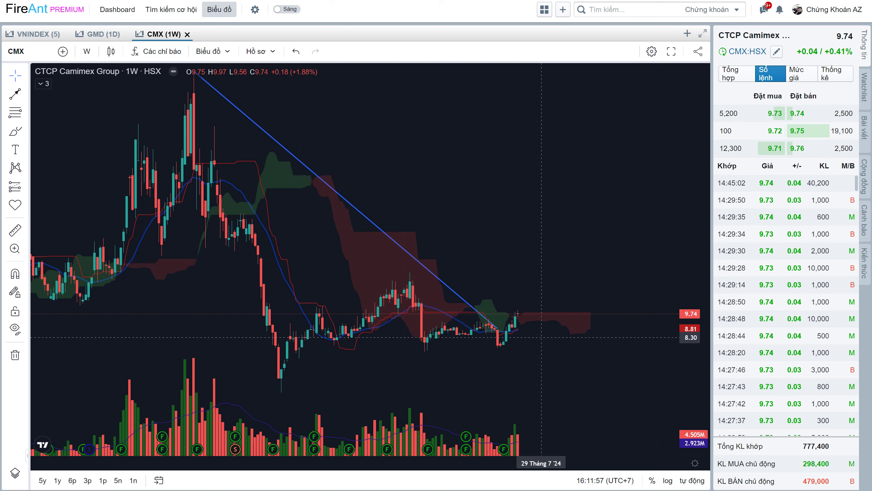
drag(533, 341, 508, 346)
- Change the dashboard ticker in C2 from VCI to CMX and circle the Fail column
key(alt+Tab)
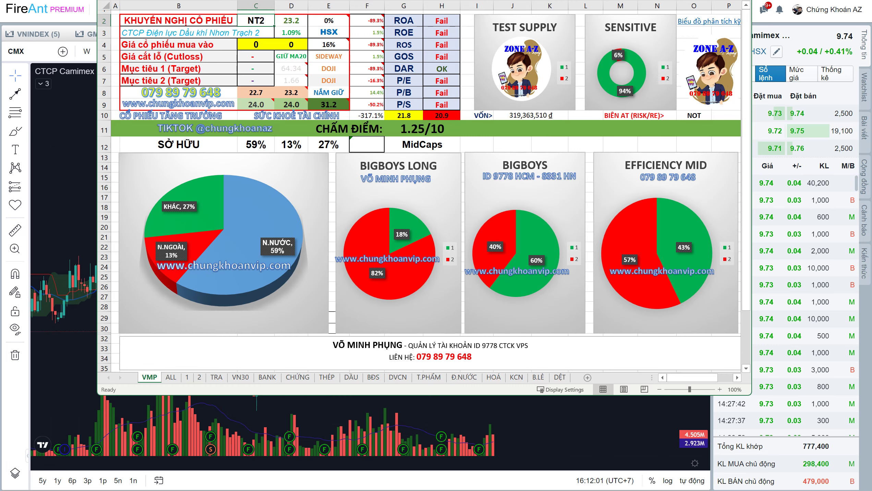
text(VCI)
key(Tab)
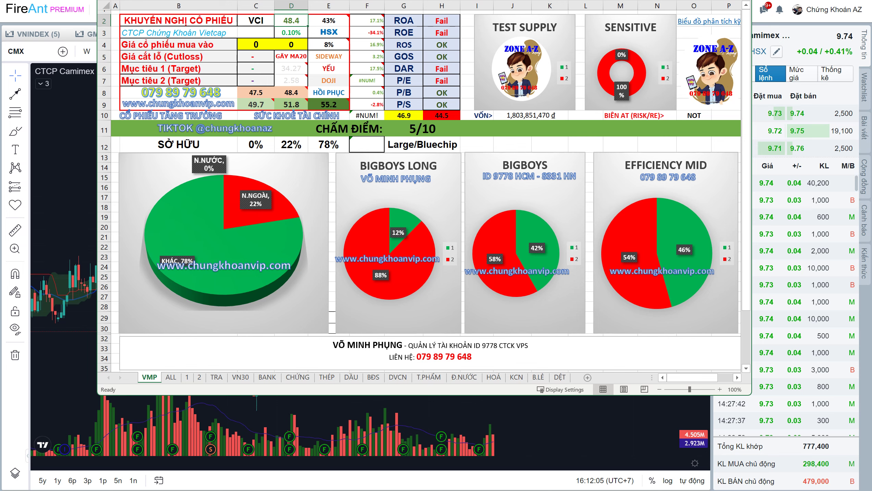
click(256, 21)
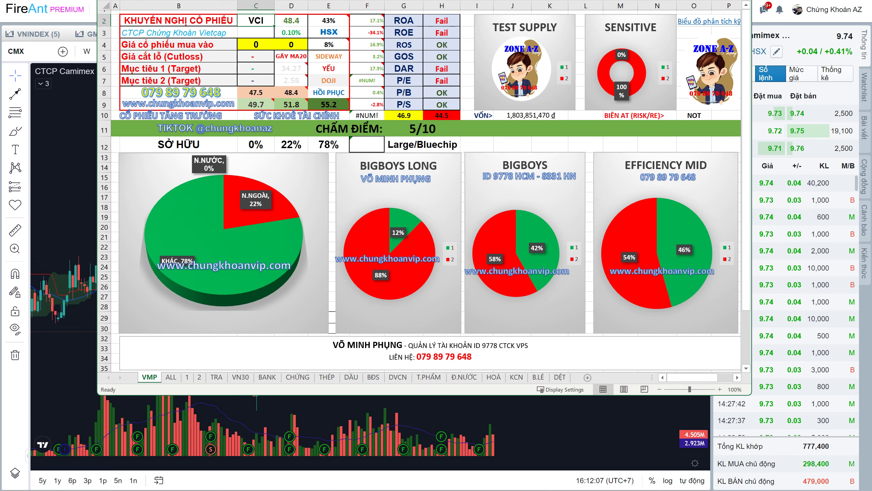
text(CMX)
key(Tab)
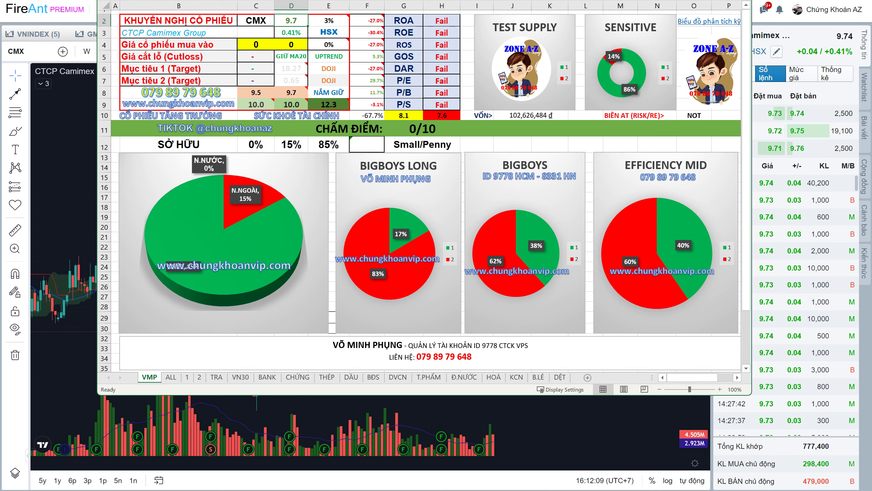
drag(425, 15, 462, 112)
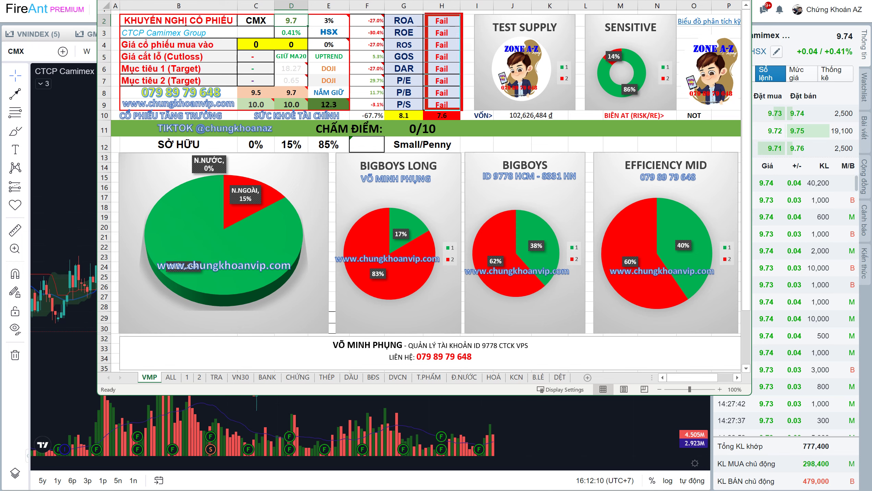
drag(443, 52, 457, 83)
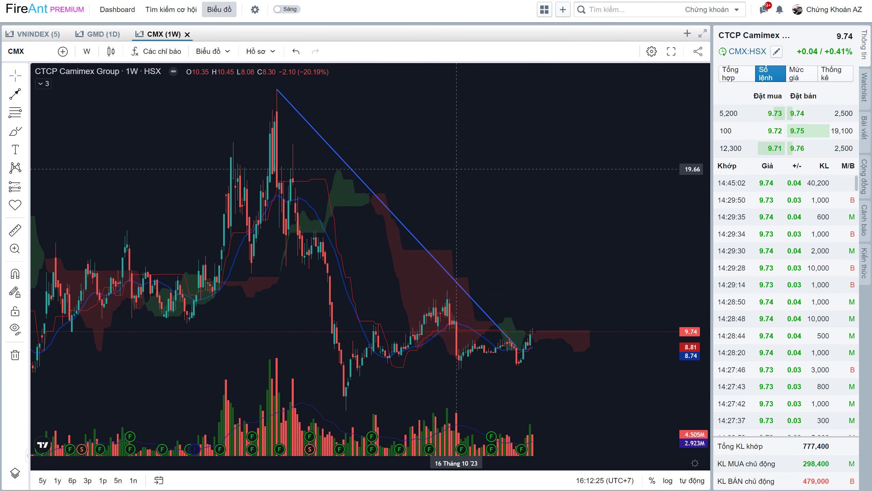
- Mark CMX's slide and measure the roughly 61.5% drop from the 2022 peak to the 2024 low, then clear it
drag(277, 90, 296, 140)
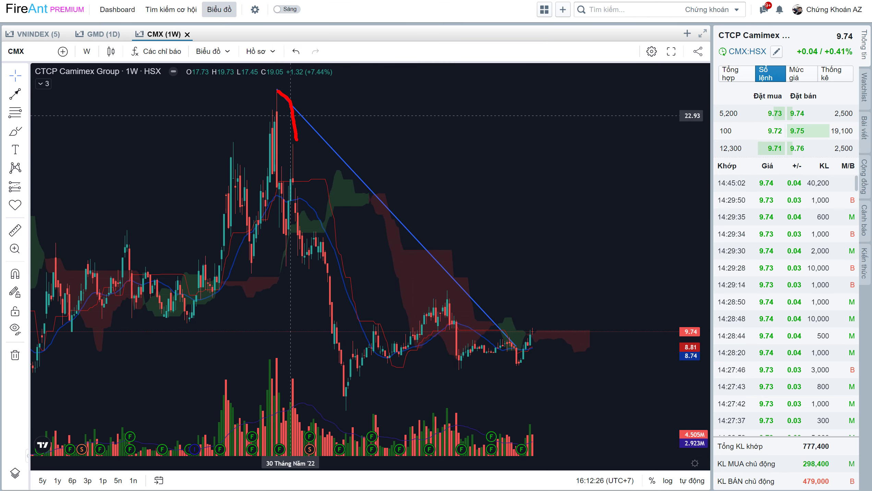
mouse_move(354, 257)
mouse_down()
mouse_move(396, 315)
mouse_move(507, 336)
mouse_up()
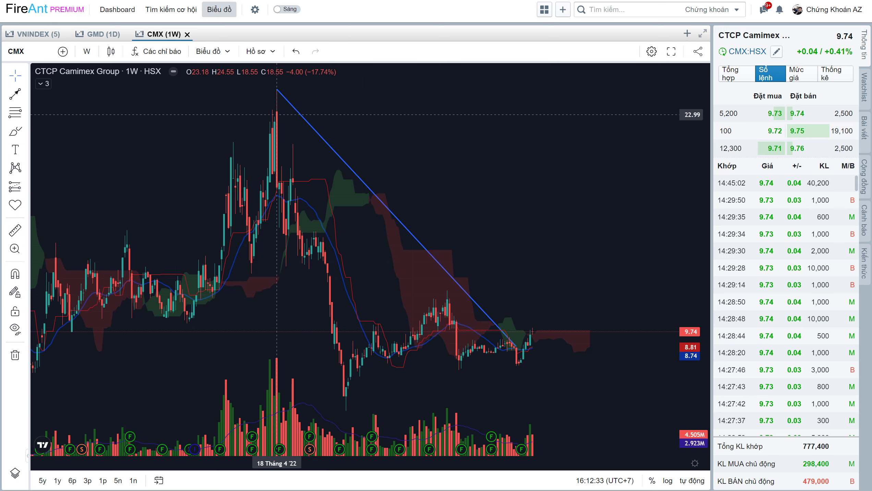
shift+click(277, 115)
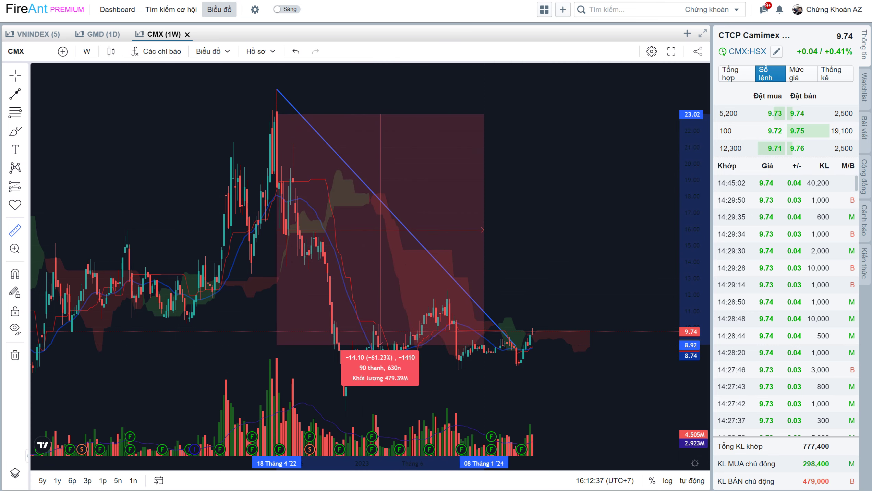
click(495, 346)
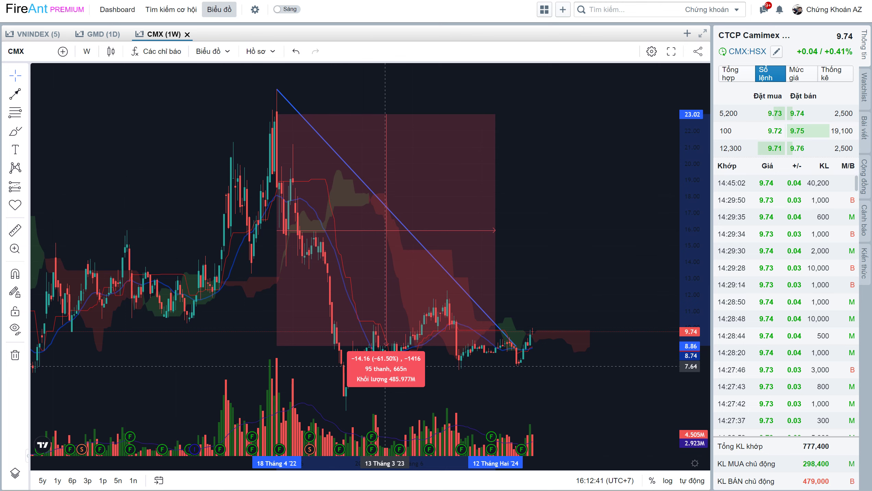
drag(502, 251, 505, 257)
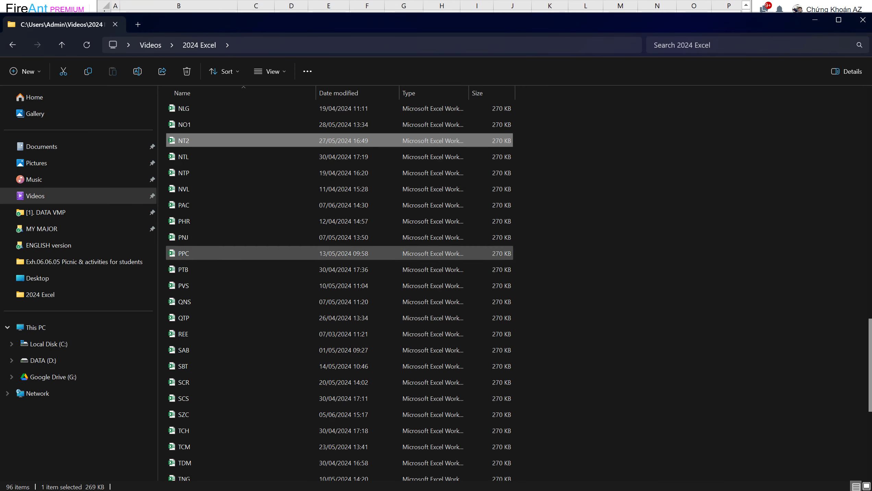
- Go to the CHỨNG KHOÁN folder and open the VCI workbook, showing a 45 buy price
key(Home)
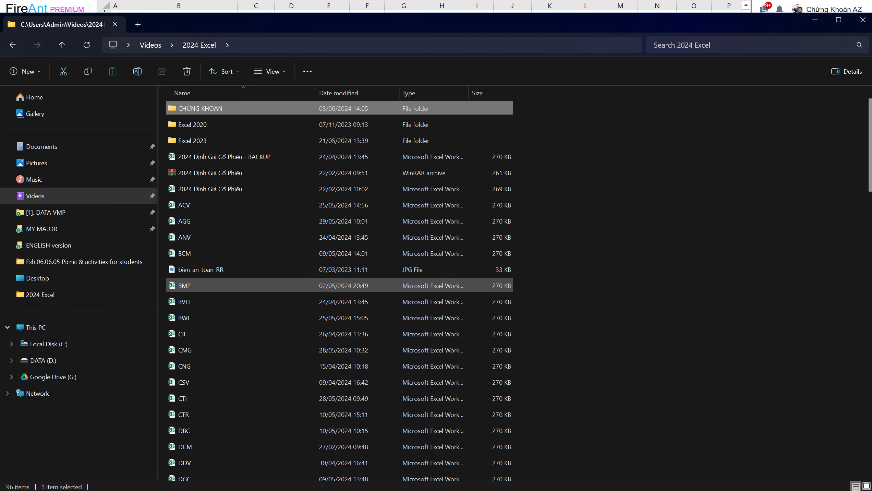
key(c)
key(c)
key(c)
key(c)
key(c)
key(c)
key(c)
key(c)
key(c)
key(c)
key(c)
key(c)
key(c)
key(c)
key(c)
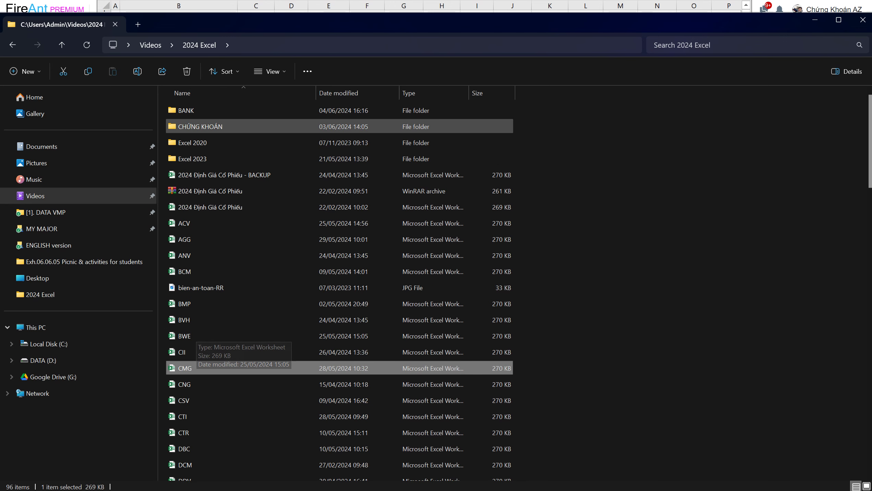
key(c)
key(h)
key(Return)
key(v)
key(n)
key(d)
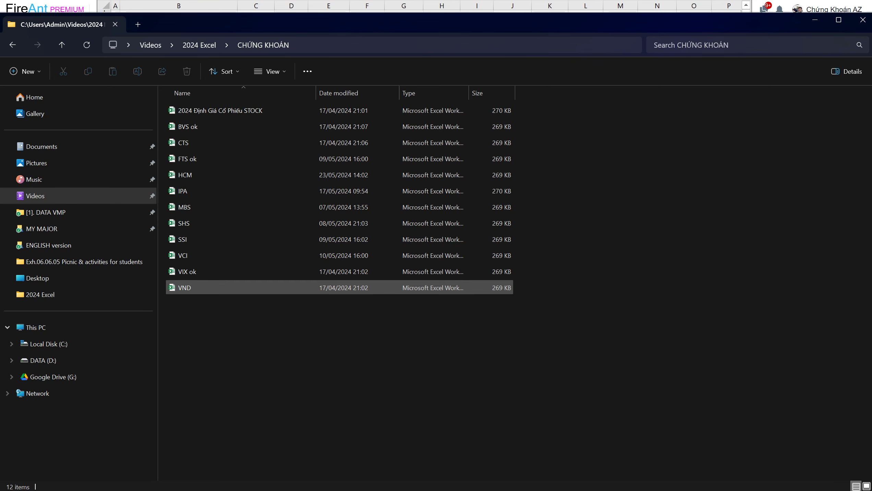
key(v)
key(Return)
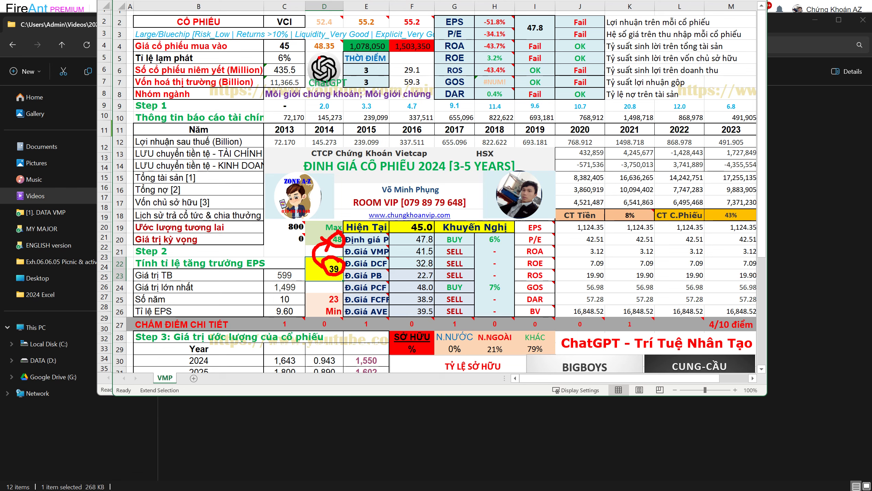
- Clear the screen annotations and change VCI's buy price in C4 from 45 to 48
key(Escape)
click(535, 275)
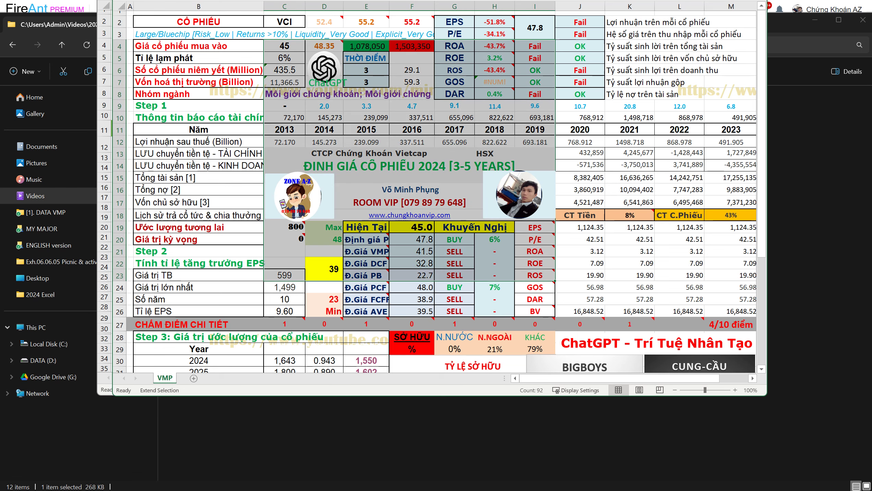
key(F8)
click(284, 45)
text(48)
key(Tab)
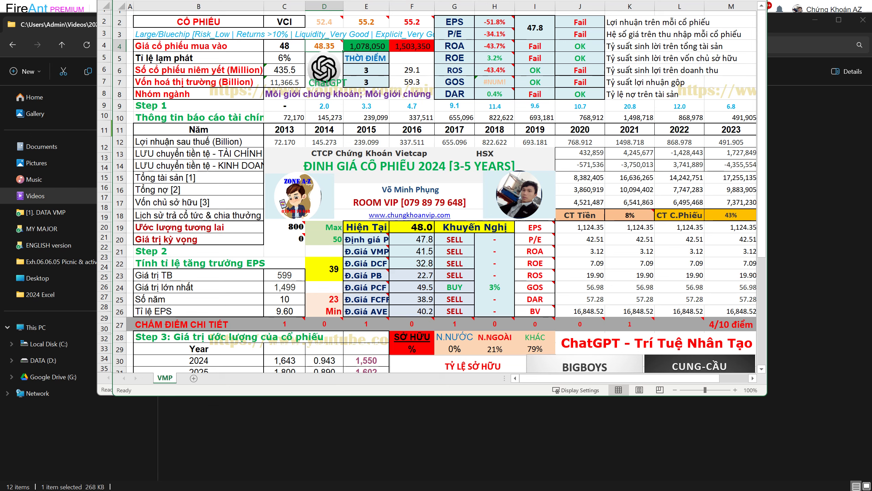
click(285, 45)
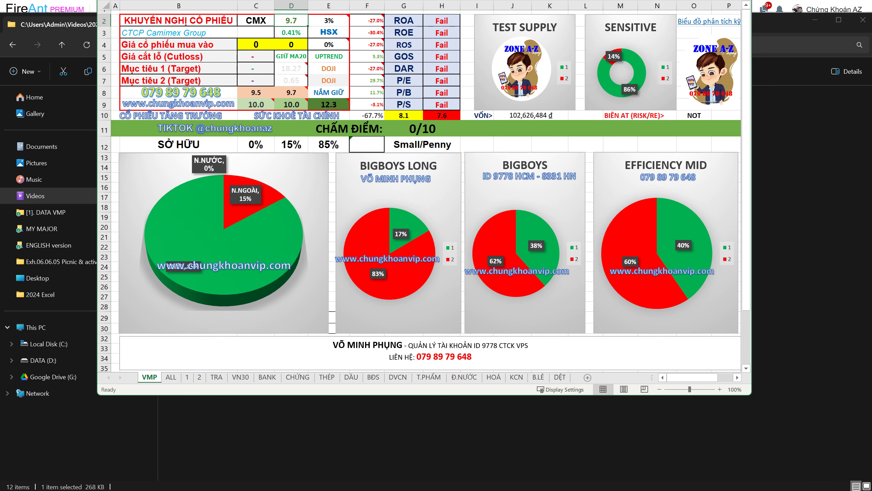
- Open the valuation template from the 2024 Excel folder and enter CMX as its ticker
key(alt+Tab)
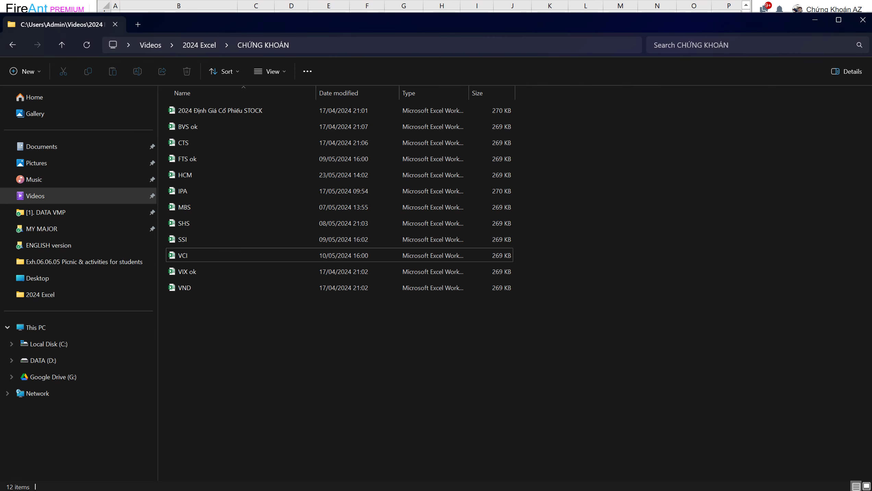
click(199, 45)
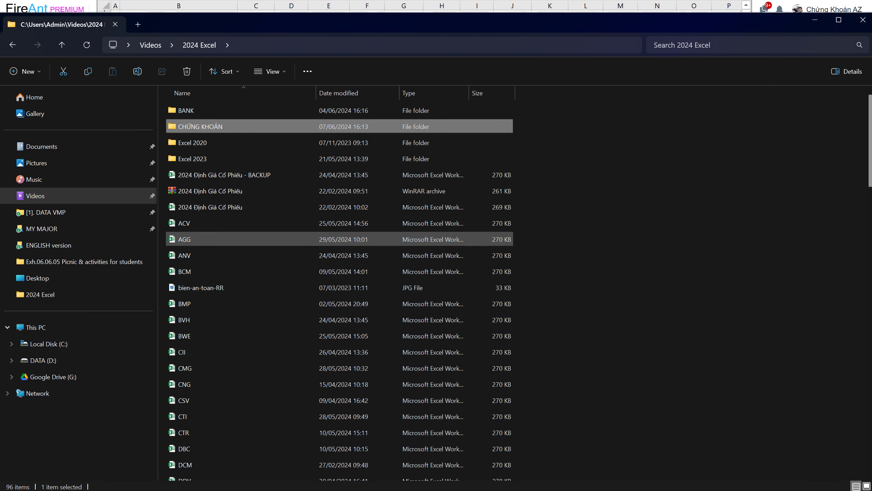
double_click(210, 207)
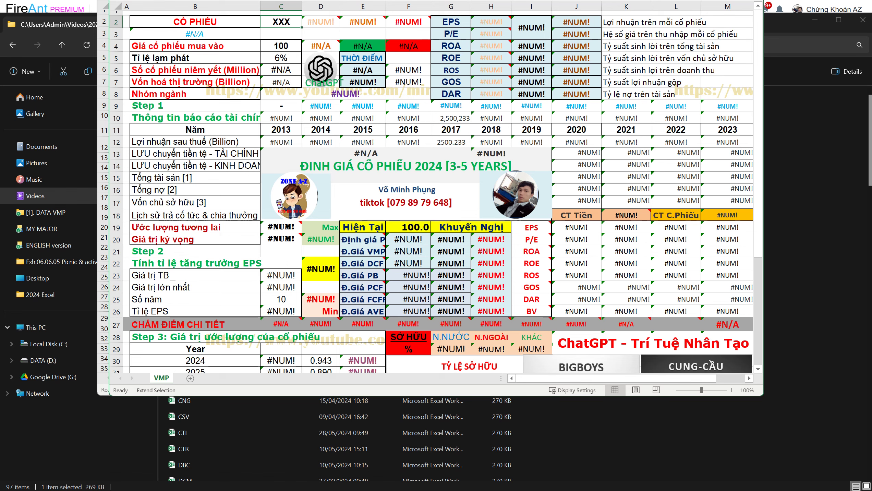
text(CMX)
key(Tab)
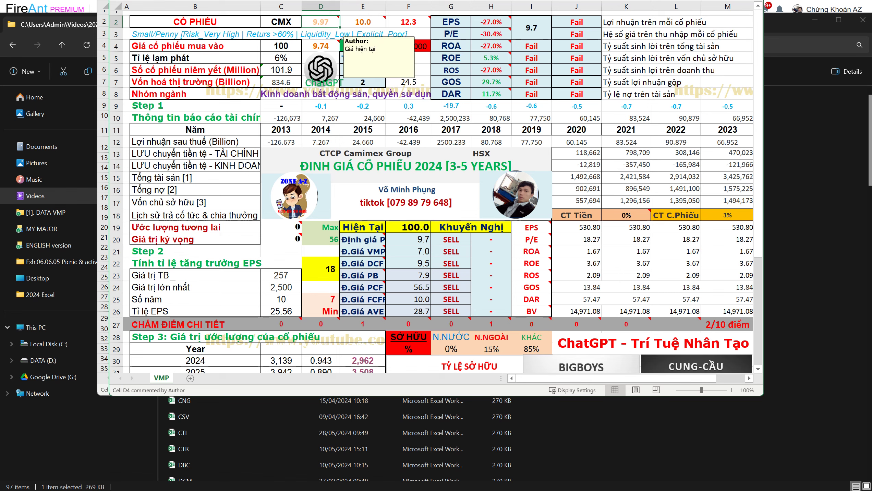
- Set CMX's buy price in C4 to 9.7 and check the EPS growth result of 9
click(281, 45)
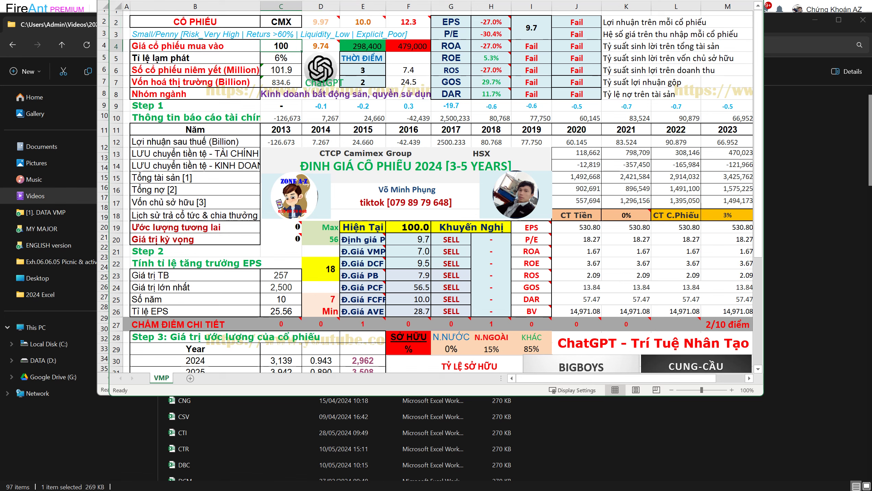
text(9.7)
key(Return)
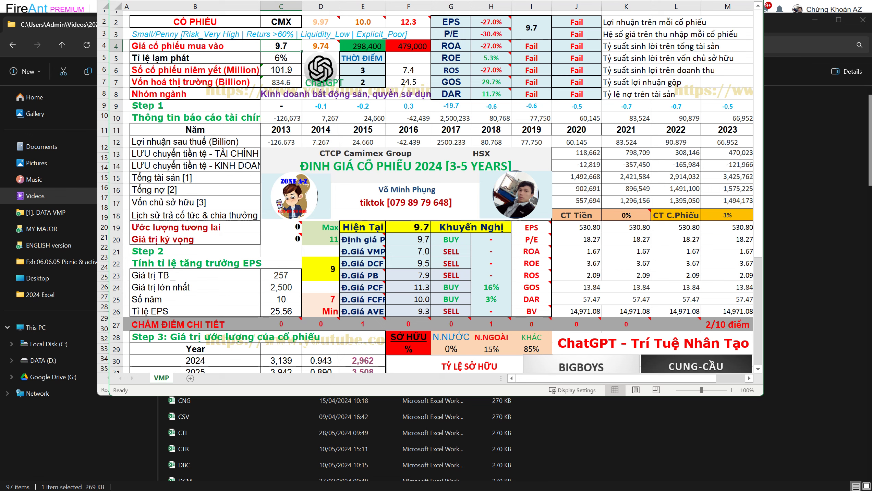
click(321, 269)
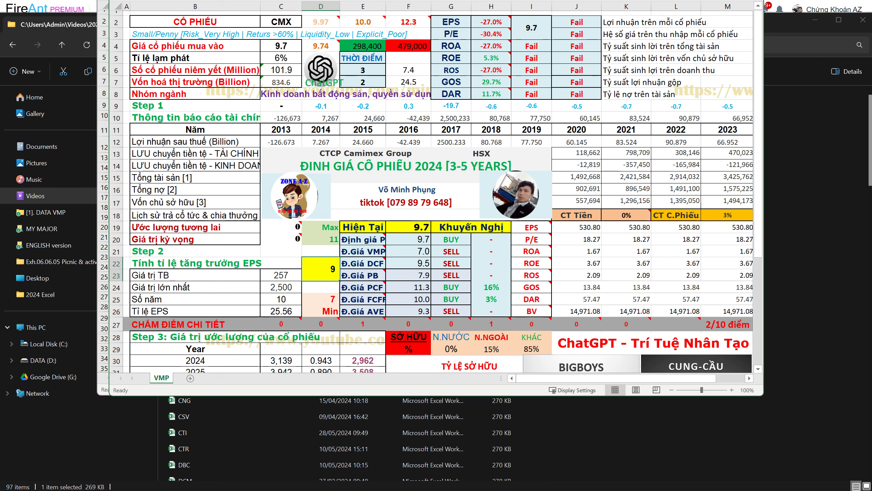
click(320, 69)
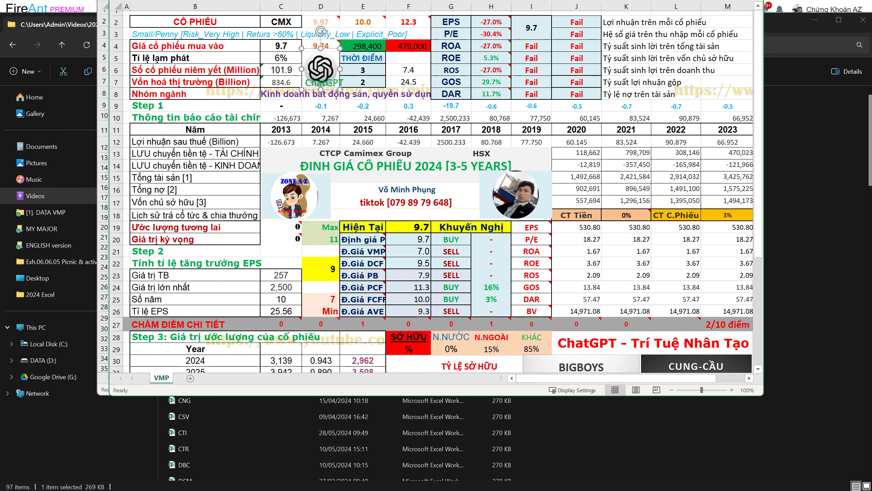
click(281, 46)
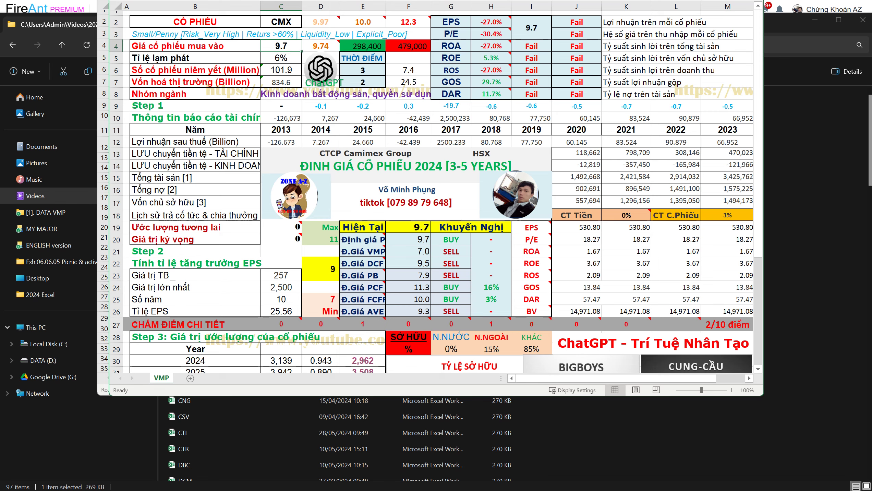
key(alt+Tab)
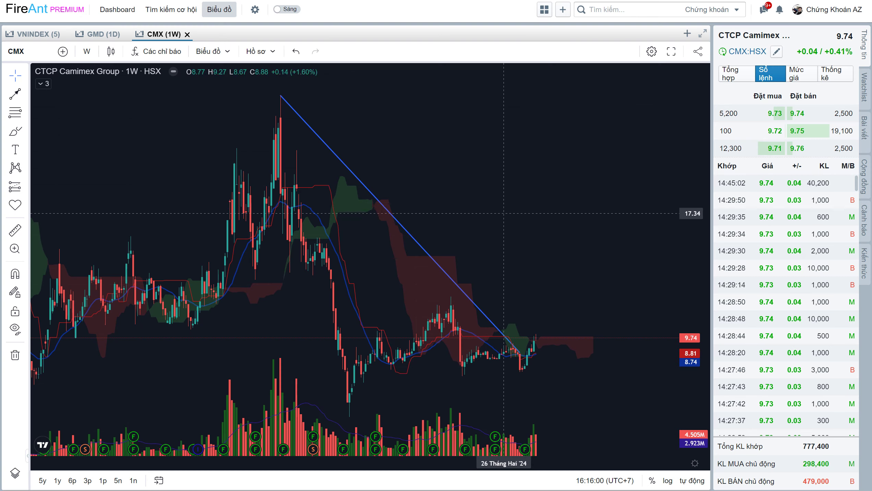
- Zoom into the CMX weekly chart near its descending trendline's end, then zoom back out
scroll(481, 224, up, 2)
scroll(498, 227, up, 2)
drag(580, 343, 570, 356)
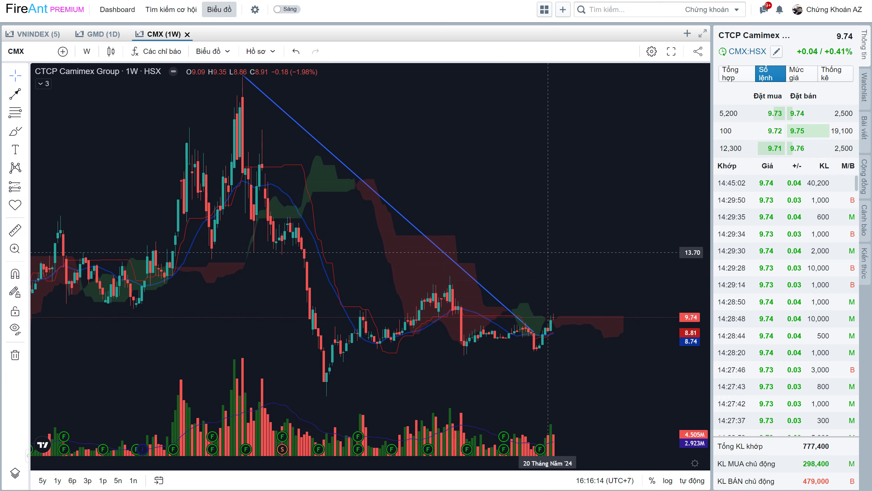
scroll(549, 251, down, 1)
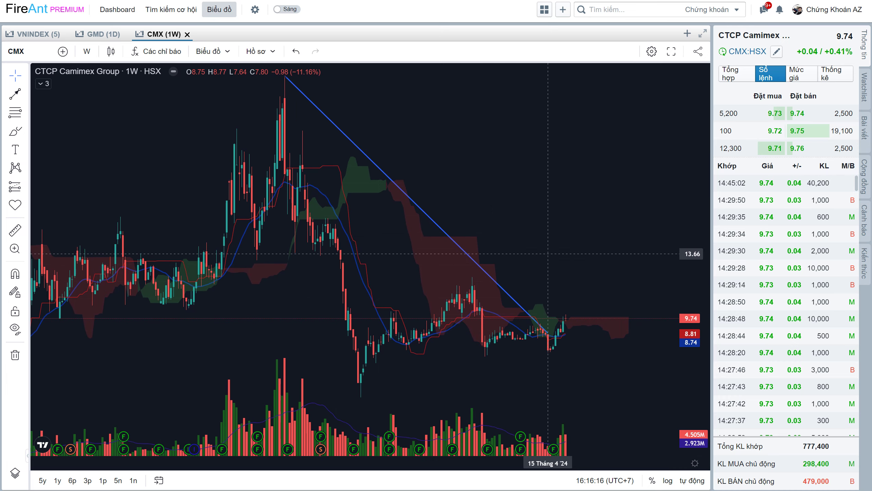